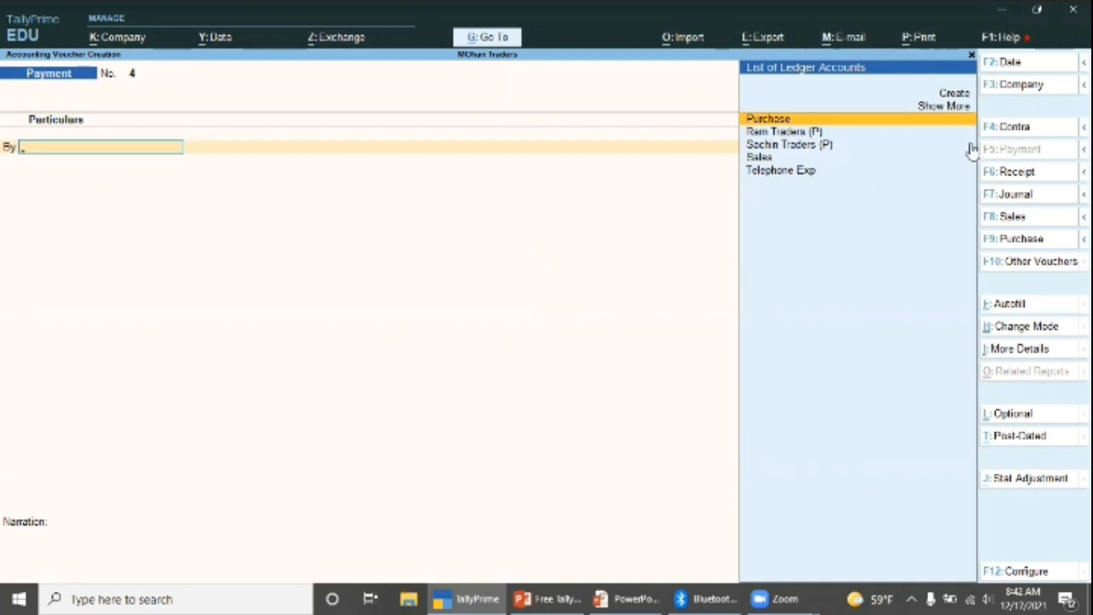
Open a contra voucher and change its entry mode to Single Entry
{"action": "left_click", "coordinate": [1023, 135]}
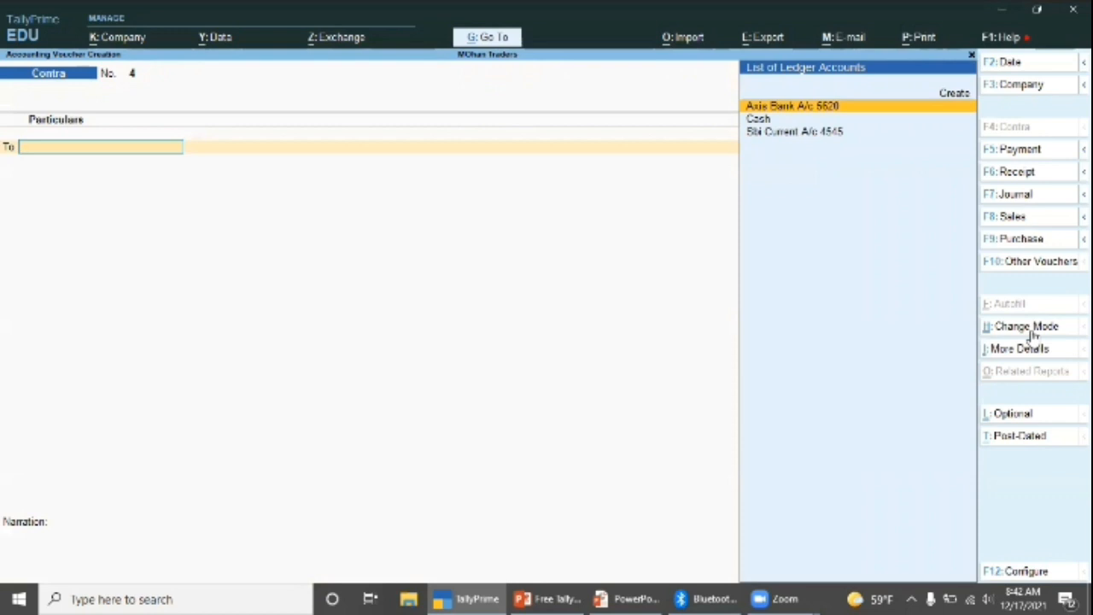
{"action": "key", "text": "ctrl+h"}
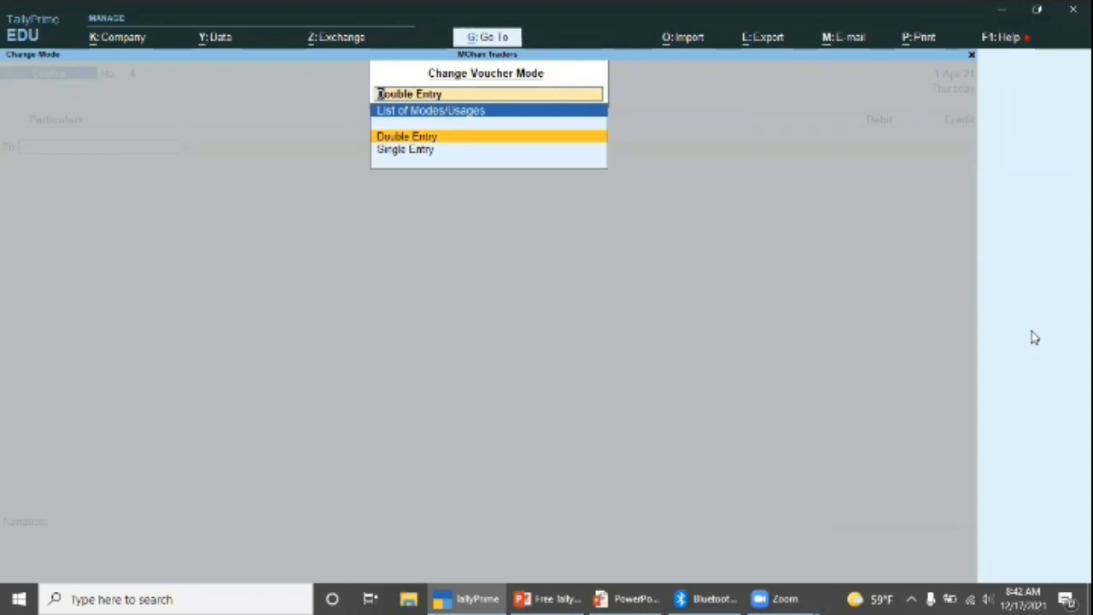
{"action": "key", "text": "Down"}
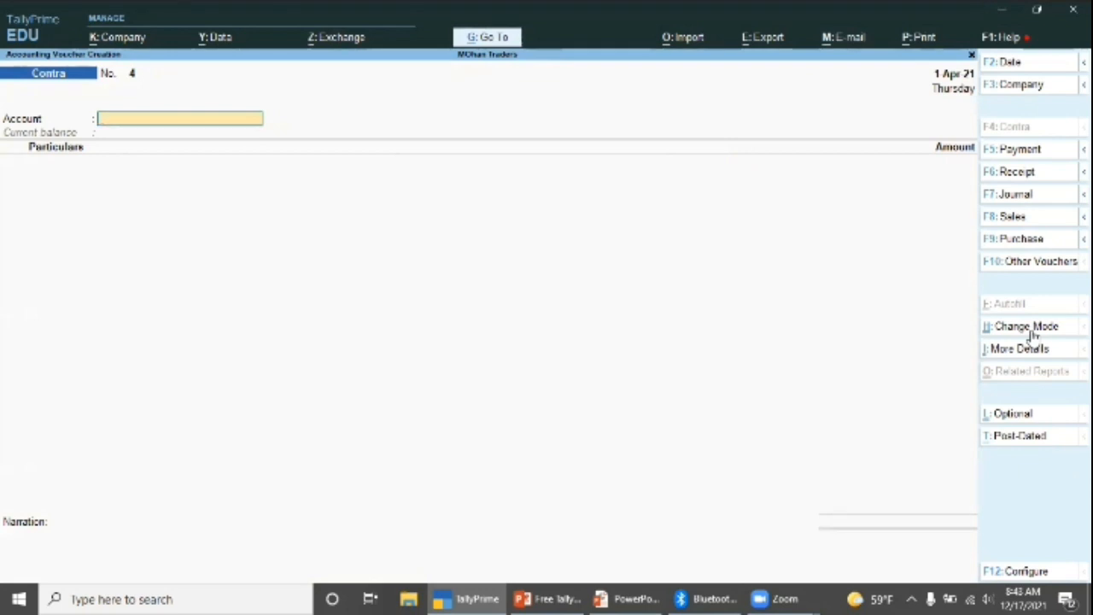
Change the contra voucher's entry mode back to Double Entry
{"action": "left_click", "coordinate": [1031, 334]}
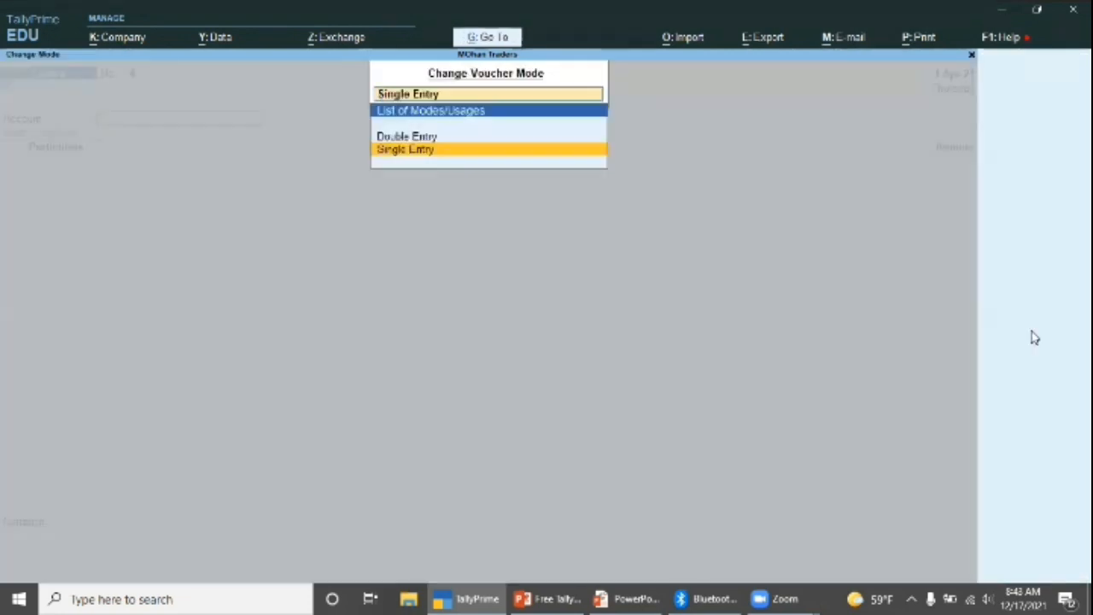
{"action": "key", "text": "Up"}
{"action": "left_click", "coordinate": [1031, 333]}
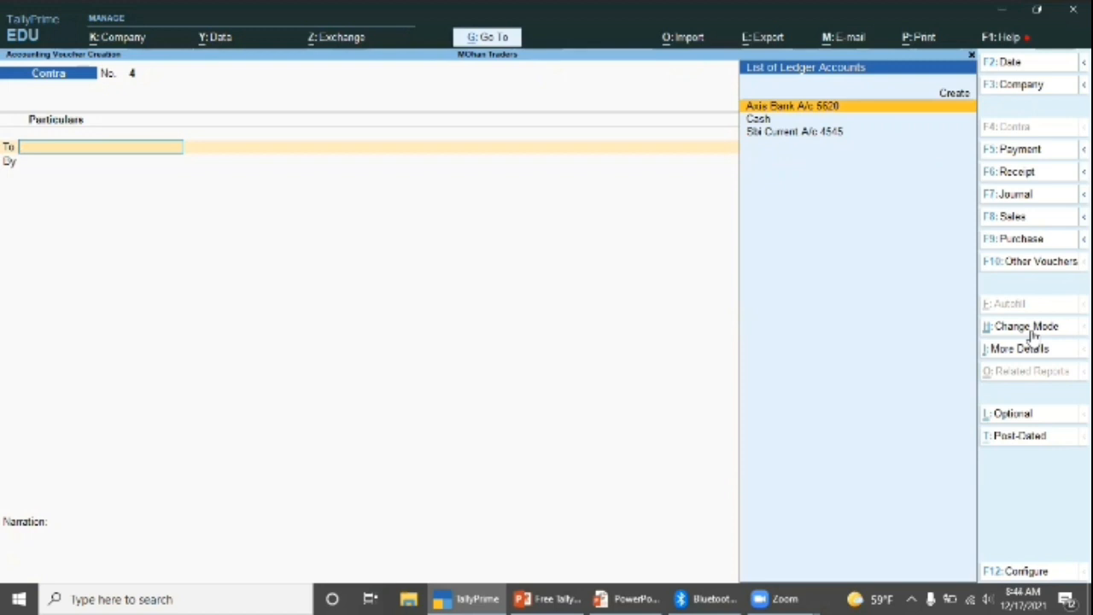
Credit the SBI current account ledger with 20,000 in the contra voucher
{"action": "key", "text": "Down"}
{"action": "key", "text": "Down"}
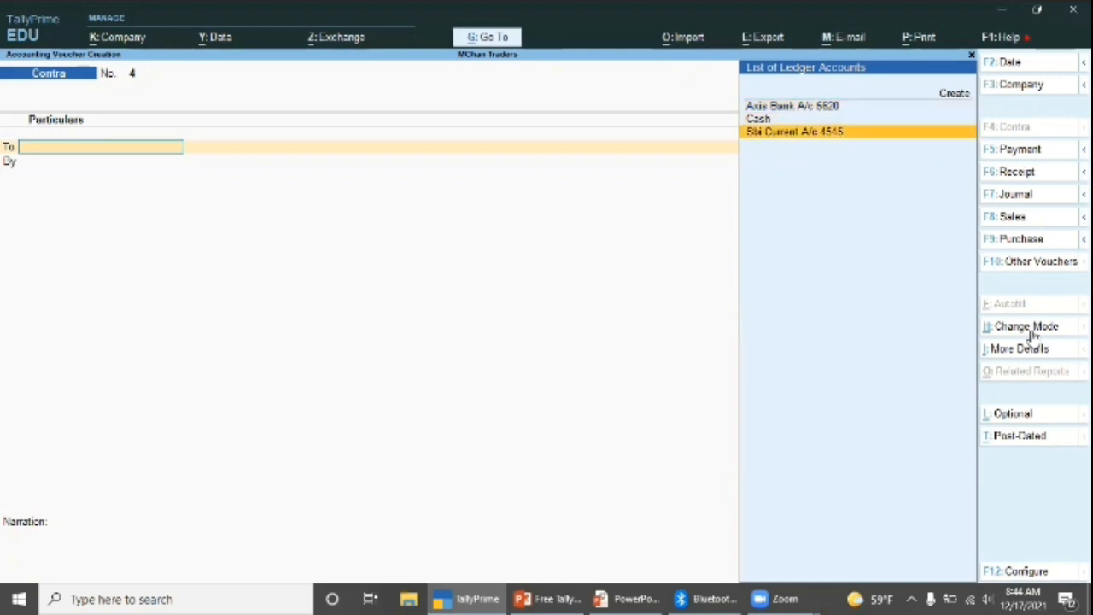
{"action": "key", "text": "Return"}
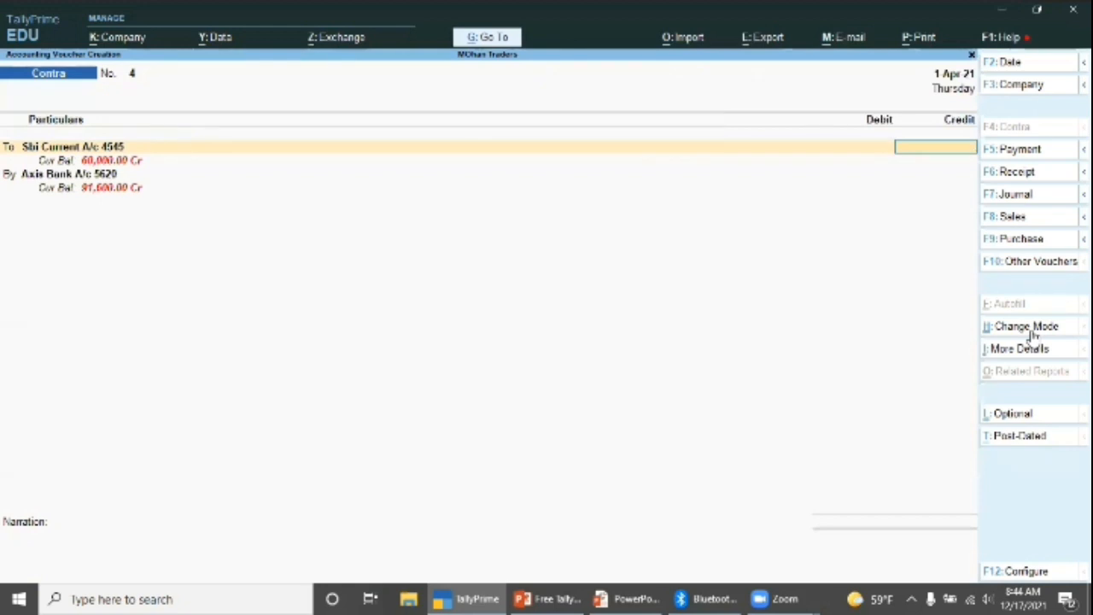
{"action": "type", "text": "20000"}
{"action": "key", "text": "Return"}
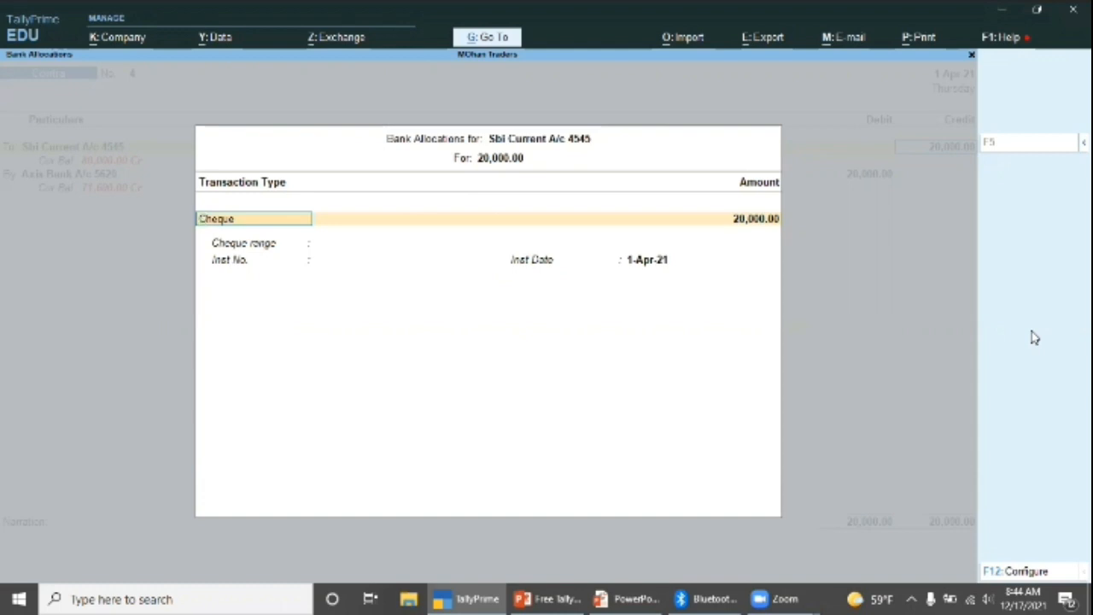
Allocate the SBI credit as an e-Fund Transfer with bank name Not Applicable, no instrument number and instrument date 1-Apr-21
{"action": "key", "text": "BackSpace"}
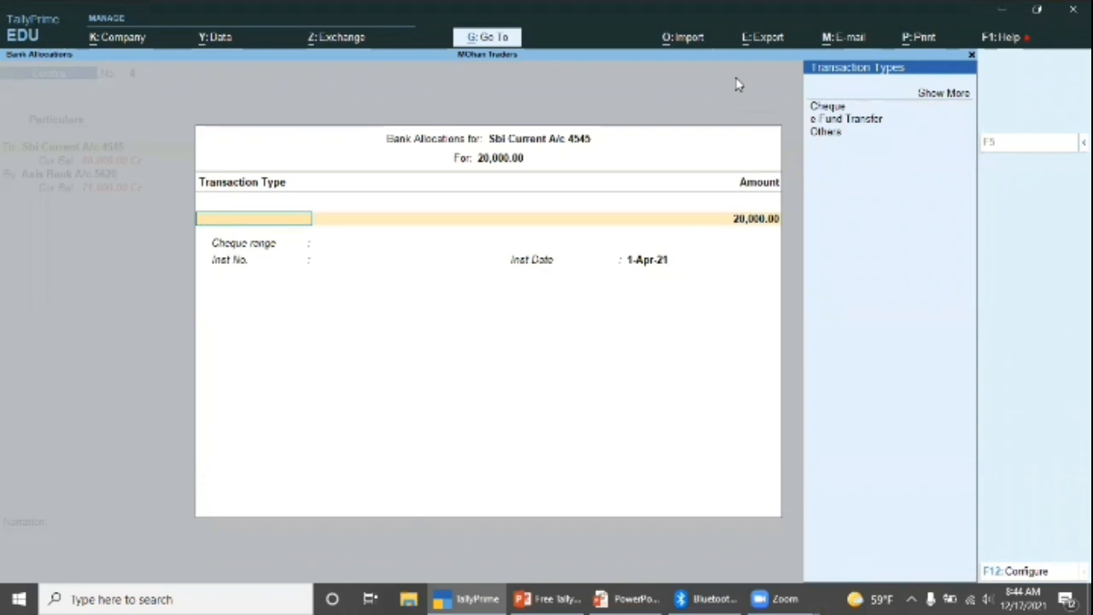
{"action": "key", "text": "Down"}
{"action": "key", "text": "Down"}
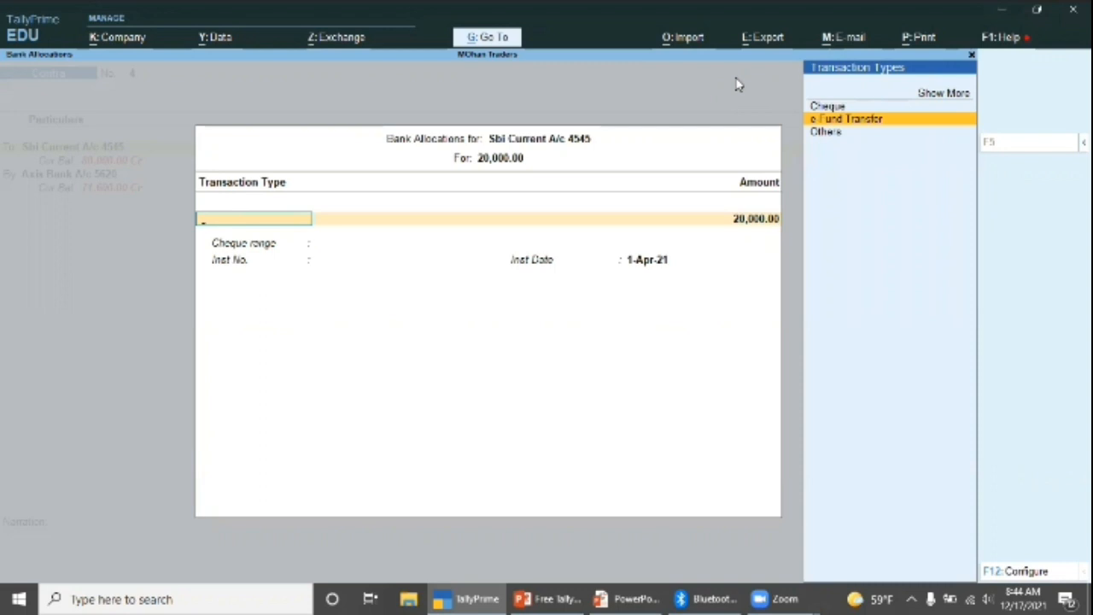
{"action": "key", "text": "Return"}
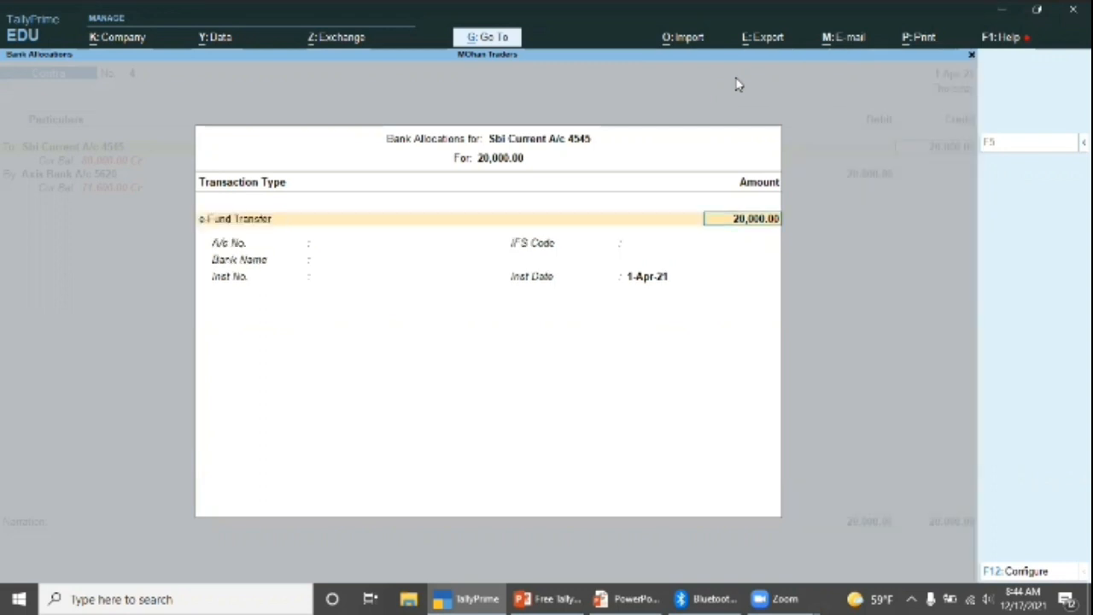
{"action": "key", "text": "Return"}
{"action": "key", "text": "Return"}
{"action": "key", "text": "Return"}
{"action": "key", "text": "Return"}
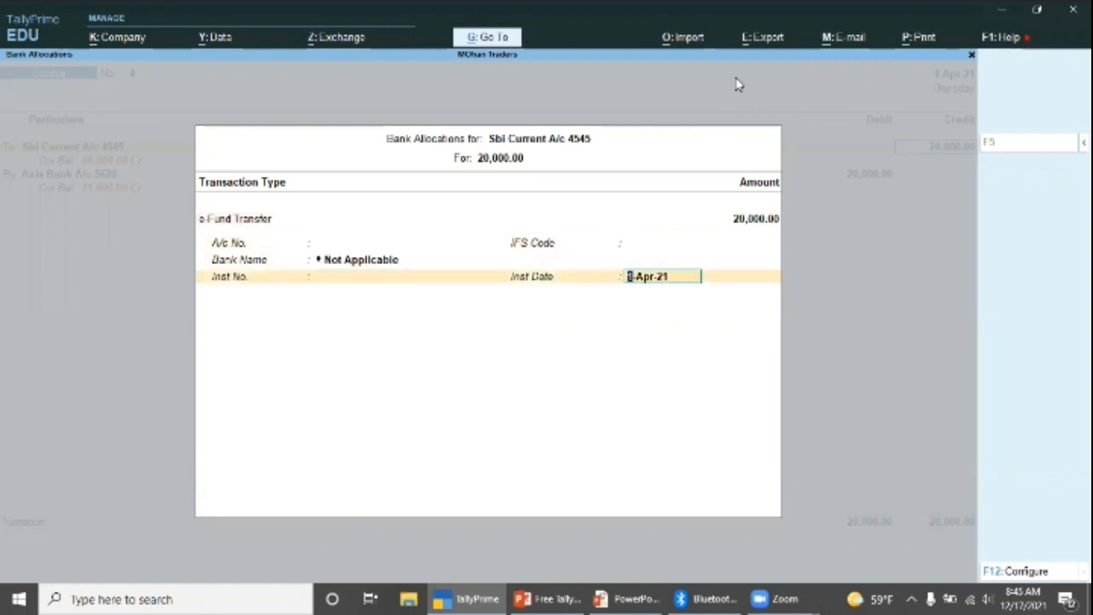
{"action": "key", "text": "Return"}
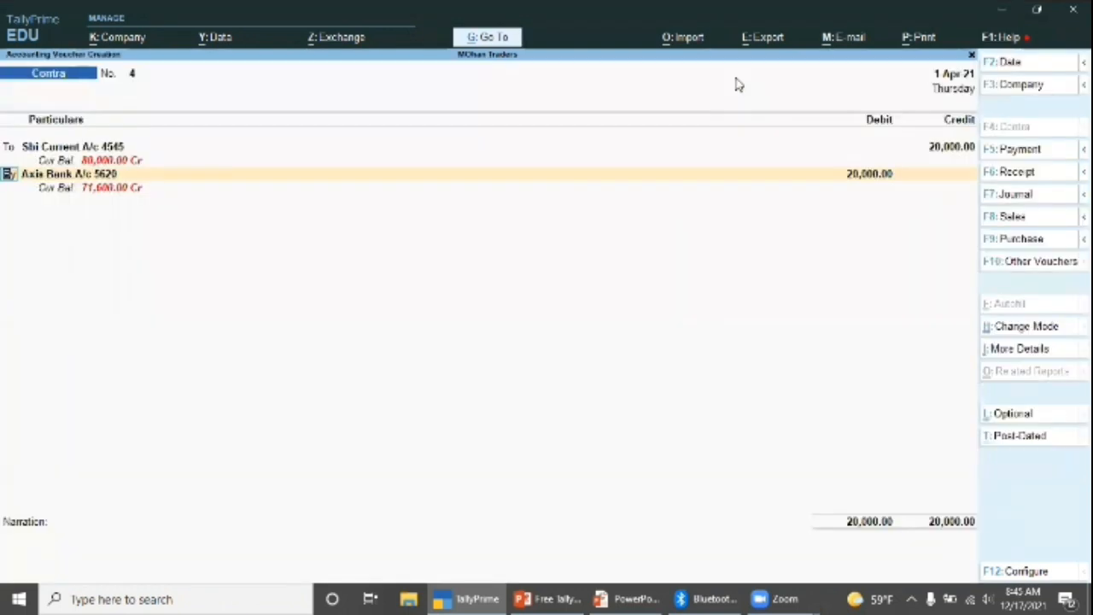
Accept the Axis Bank ledger on the debit line for 20,000
{"action": "key", "text": "BackSpace"}
{"action": "key", "text": "Return"}
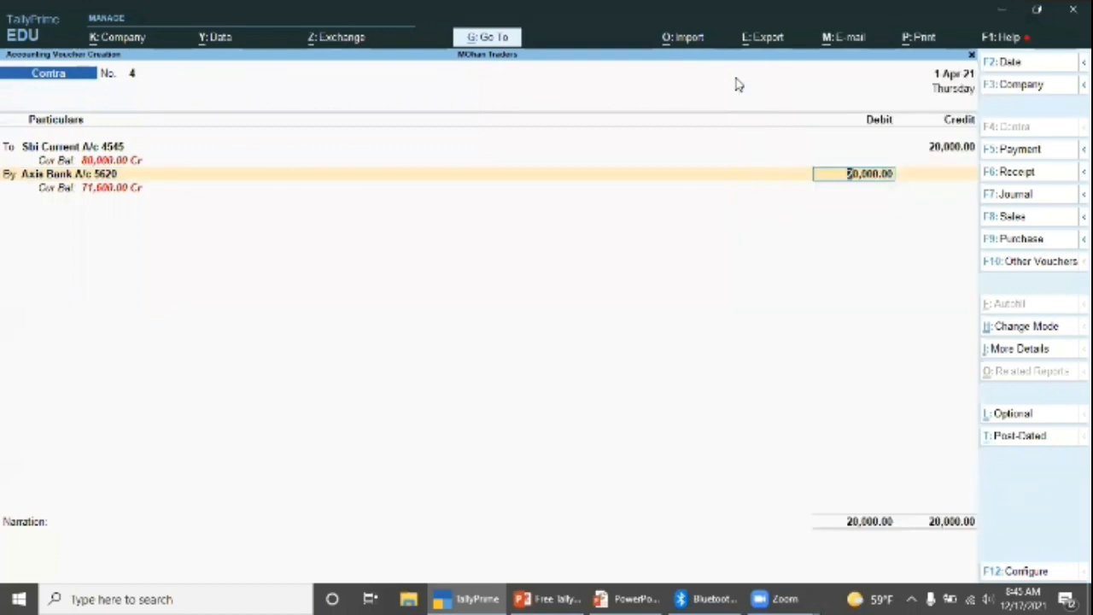
{"action": "key", "text": "Return"}
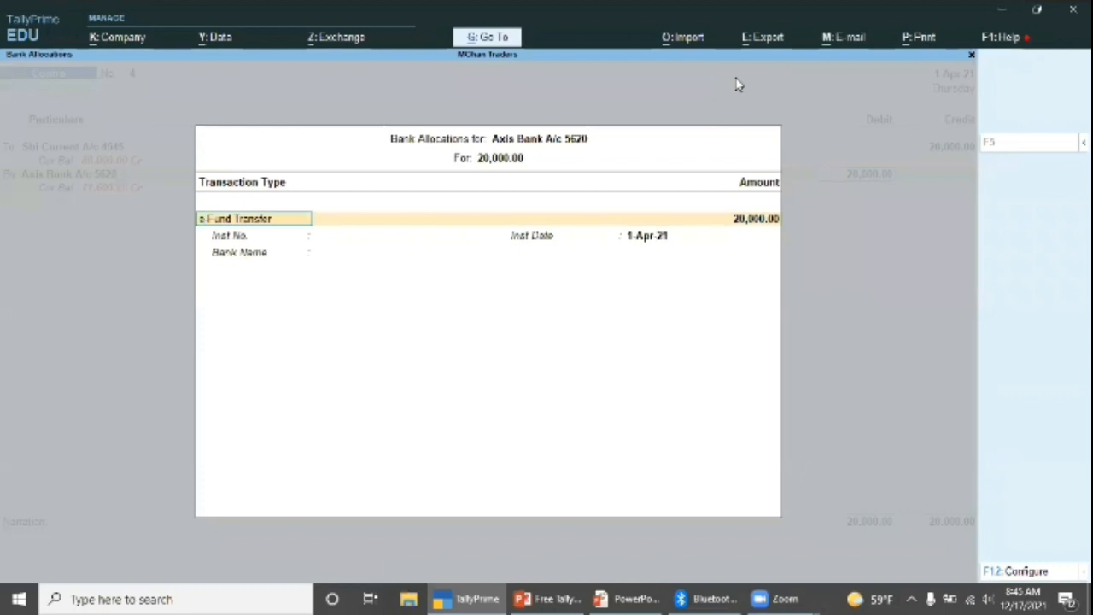
Accept the Axis Bank e-Fund Transfer allocation without an instrument number and save the voucher with an empty narration
{"action": "key", "text": "Return"}
{"action": "key", "text": "Return"}
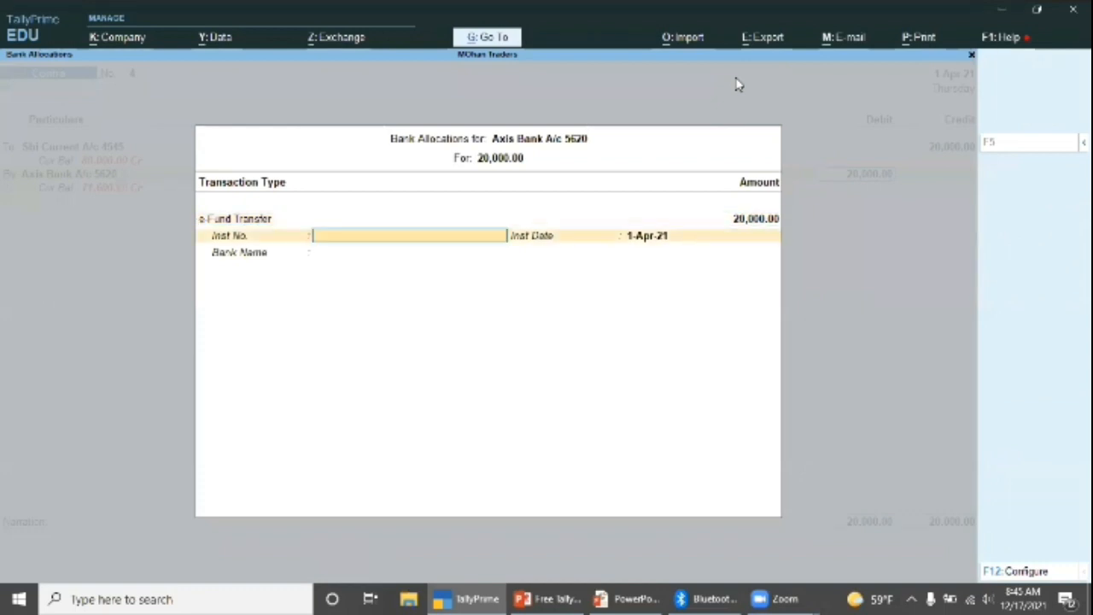
{"action": "key", "text": "Return"}
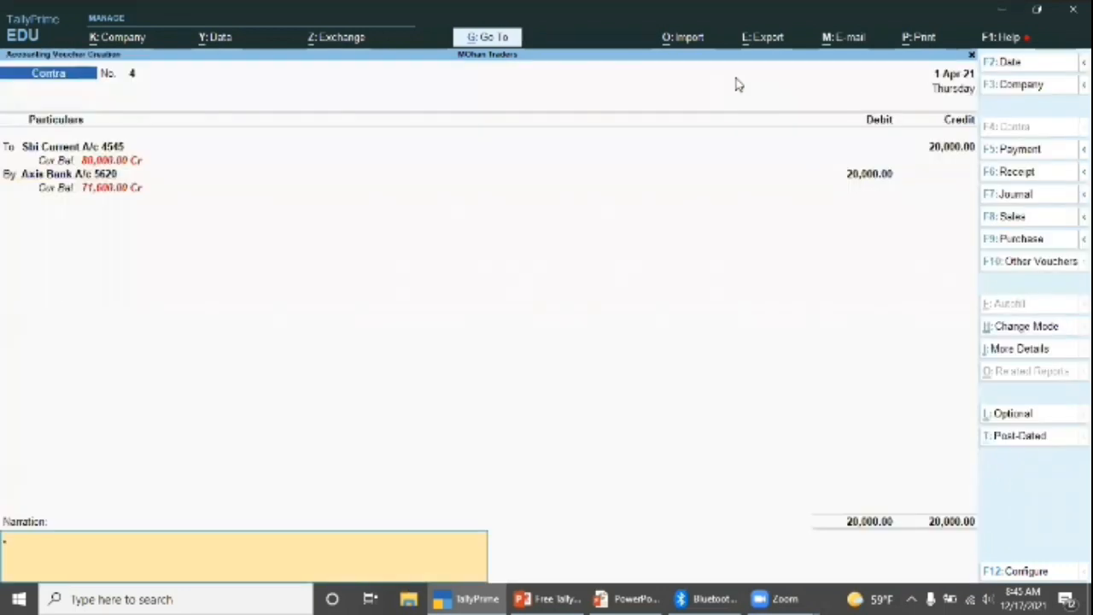
{"action": "key", "text": "Return"}
{"action": "key", "text": "Return"}
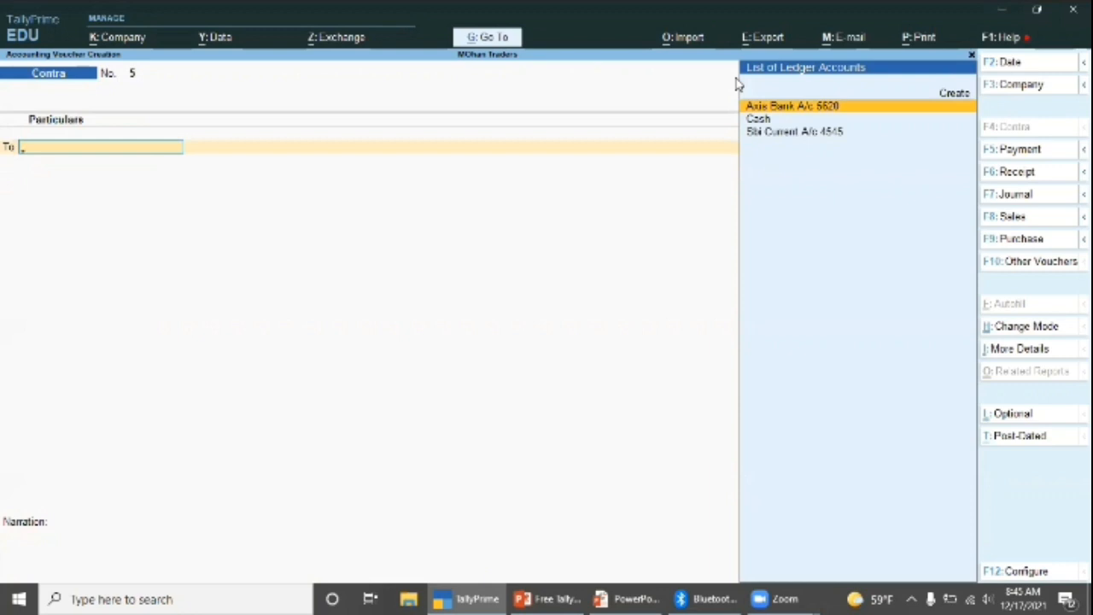
Credit the Axis Bank ledger with 20,000 in the new contra voucher
{"action": "key", "text": "Return"}
{"action": "type", "text": "20,000"}
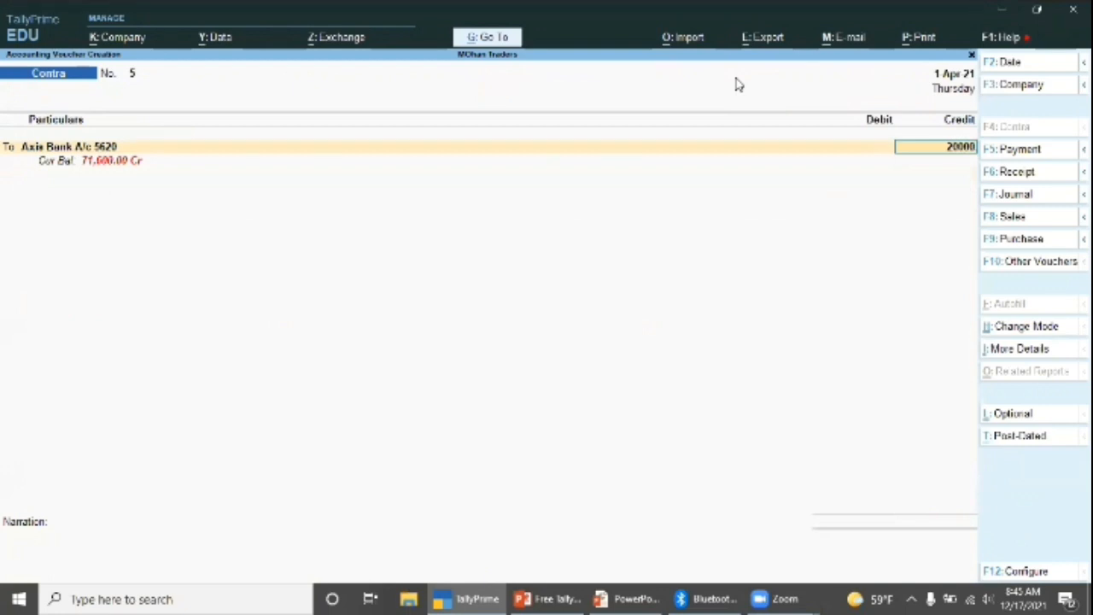
{"action": "key", "text": "Return"}
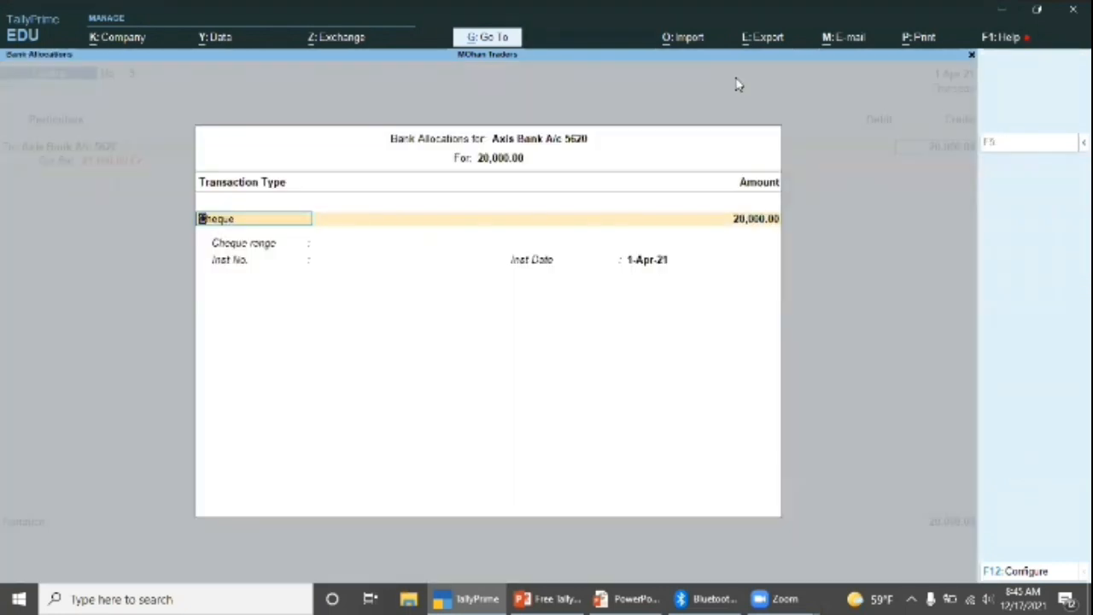
Allocate the Axis Bank credit as a Cheque with range Not Applicable, instrument number 454520 and date 1-Apr-21
{"action": "key", "text": "Return"}
{"action": "key", "text": "Return"}
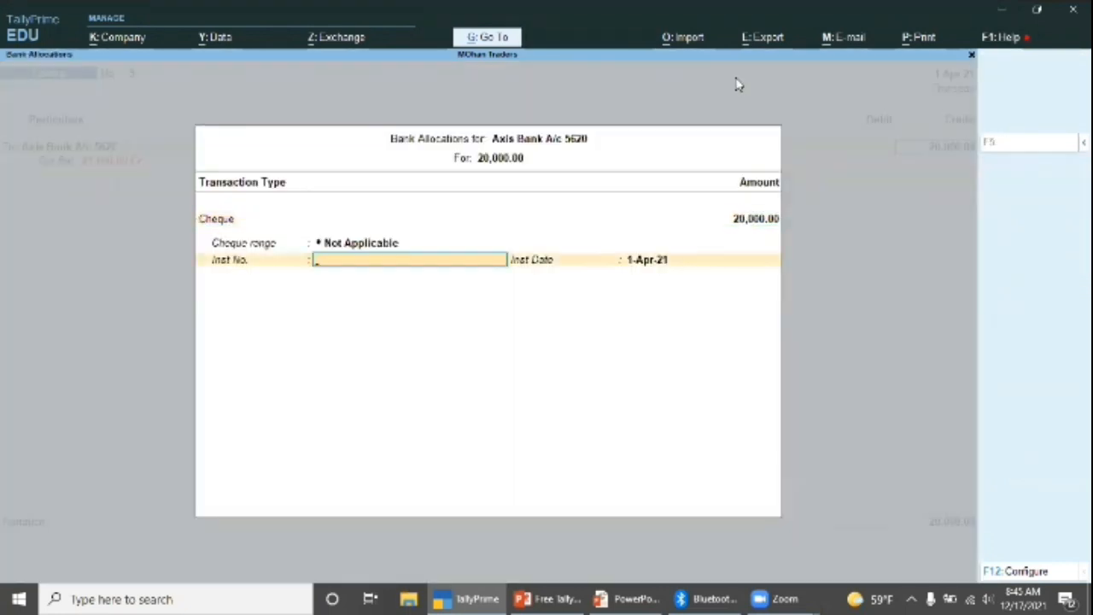
{"action": "type", "text": "454520"}
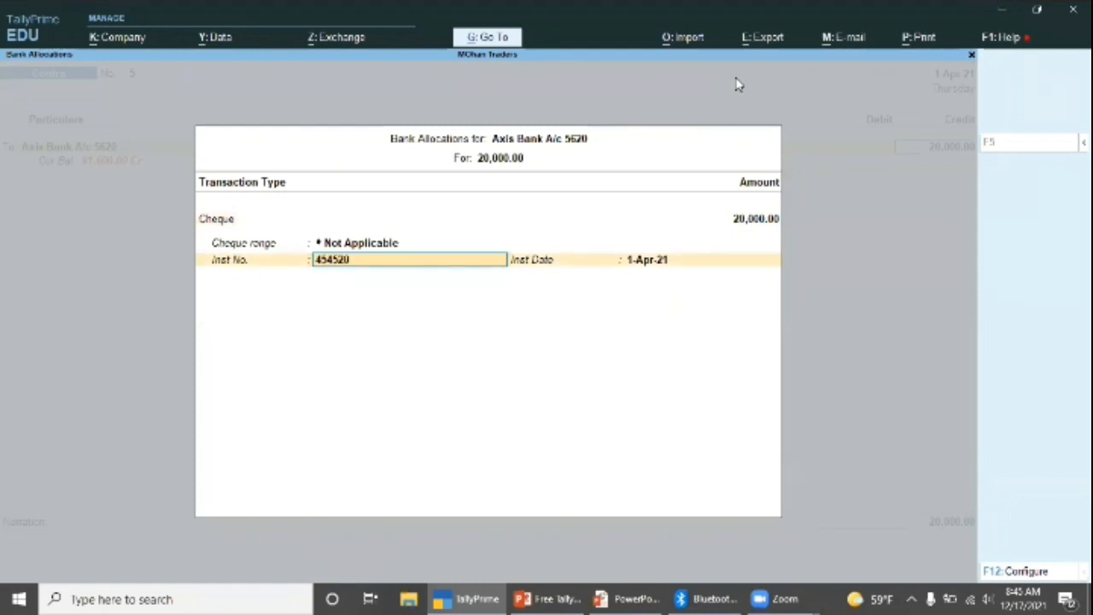
{"action": "key", "text": "Return"}
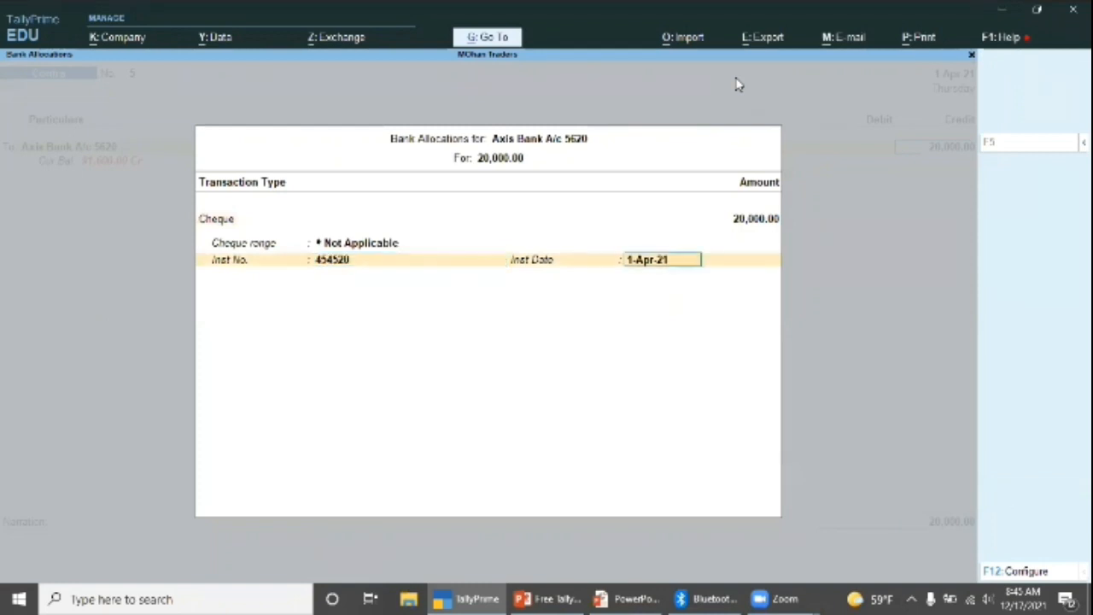
{"action": "key", "text": "Return"}
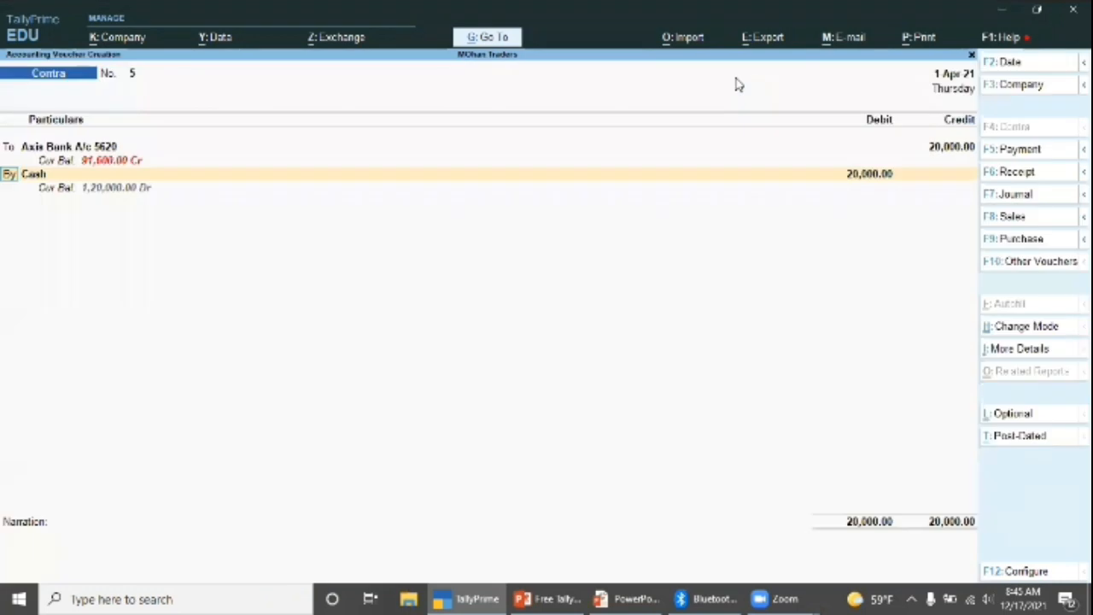
Replace the Cash ledger on the debit line with the SBI current account ledger for 20,000
{"action": "key", "text": "BackSpace"}
{"action": "key", "text": "Down"}
{"action": "key", "text": "Return"}
{"action": "key", "text": "Return"}
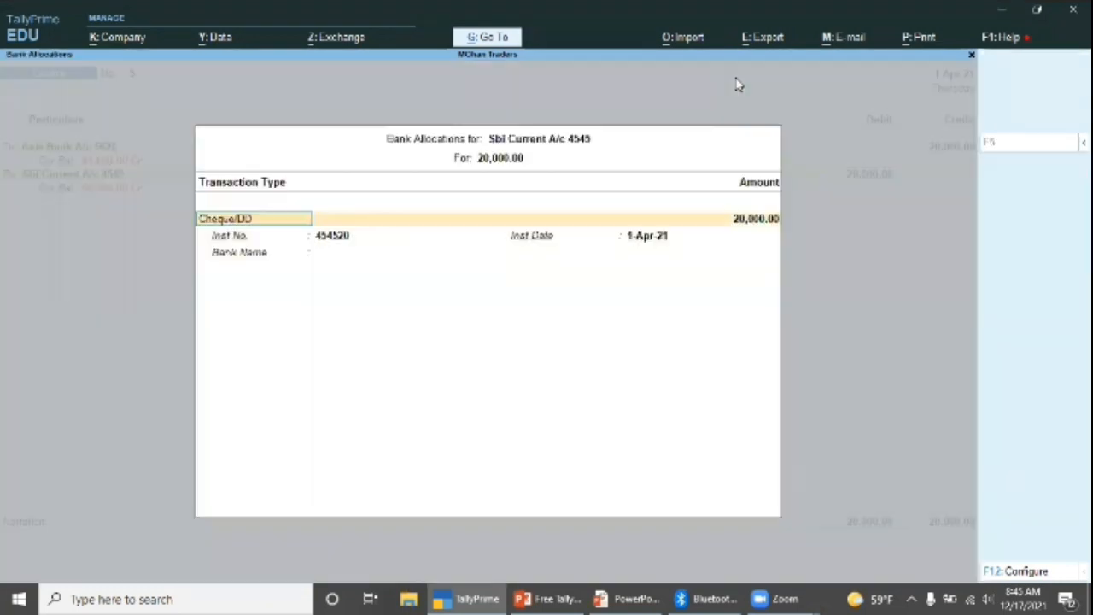
Accept the SBI Cheque/DD allocation with a blank bank name and save the voucher with an empty narration
{"action": "key", "text": "Return"}
{"action": "key", "text": "Return"}
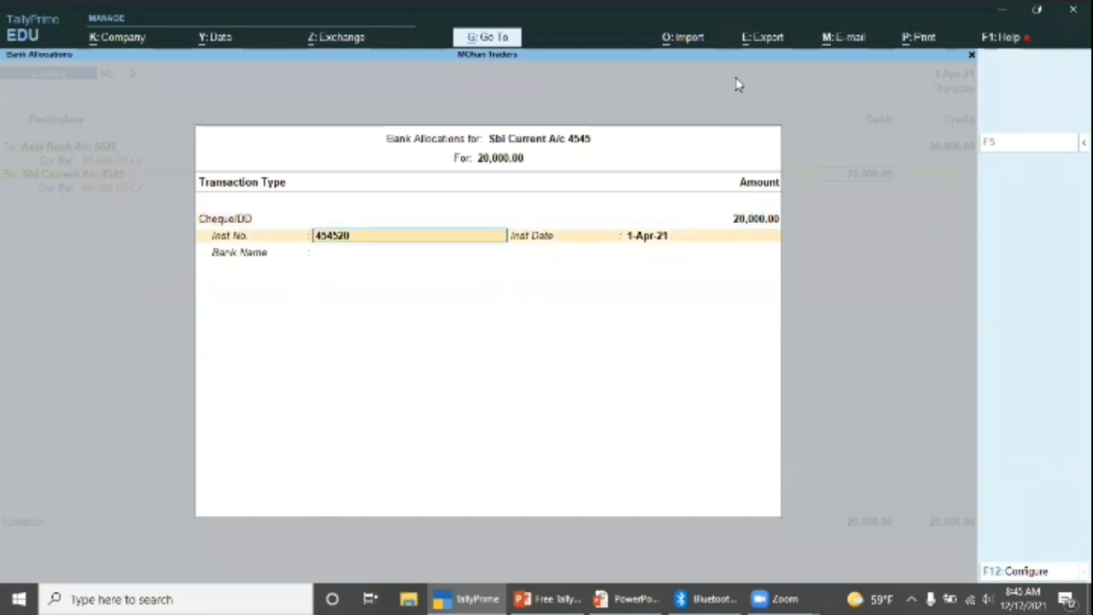
{"action": "key", "text": "Return"}
{"action": "key", "text": "Return"}
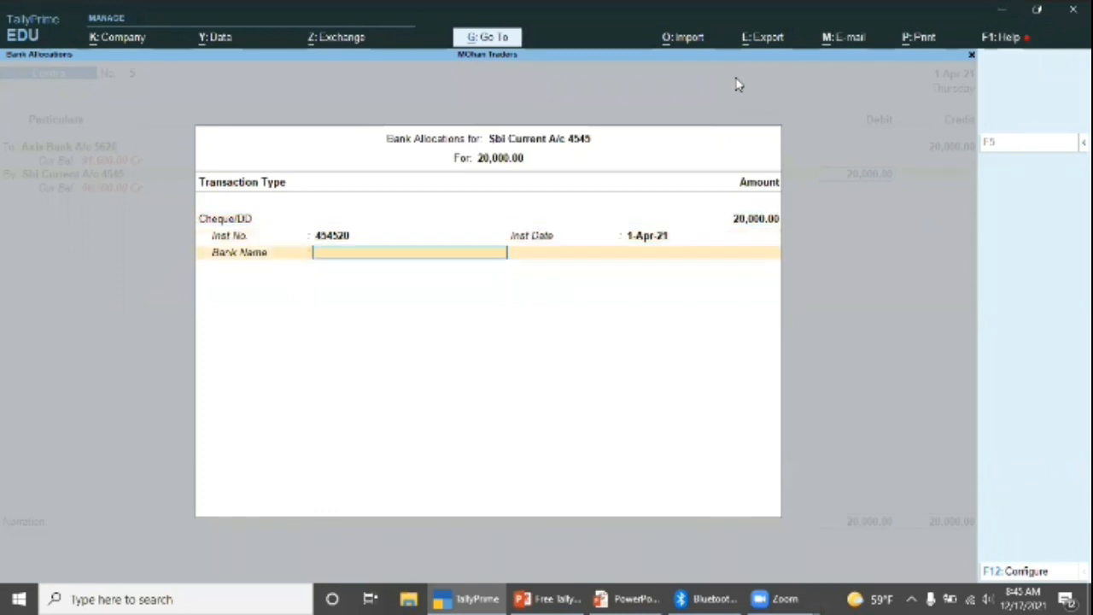
{"action": "key", "text": "Return"}
{"action": "key", "text": "Return"}
{"action": "key", "text": "Return"}
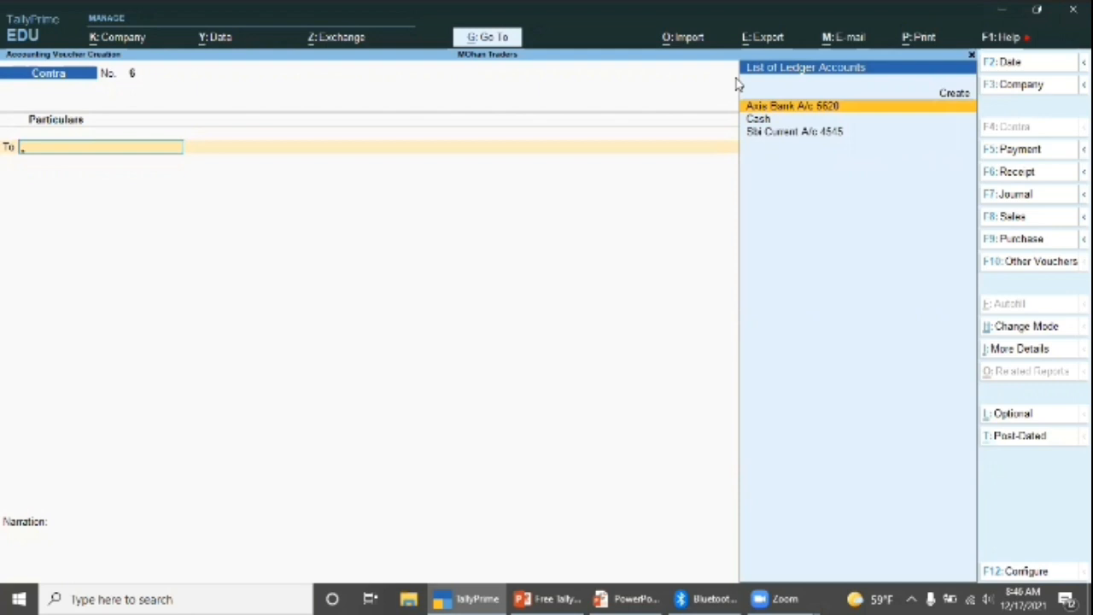
Credit the Axis Bank ledger with 25,000 in the next contra voucher
{"action": "key", "text": "Return"}
{"action": "type", "text": "25000"}
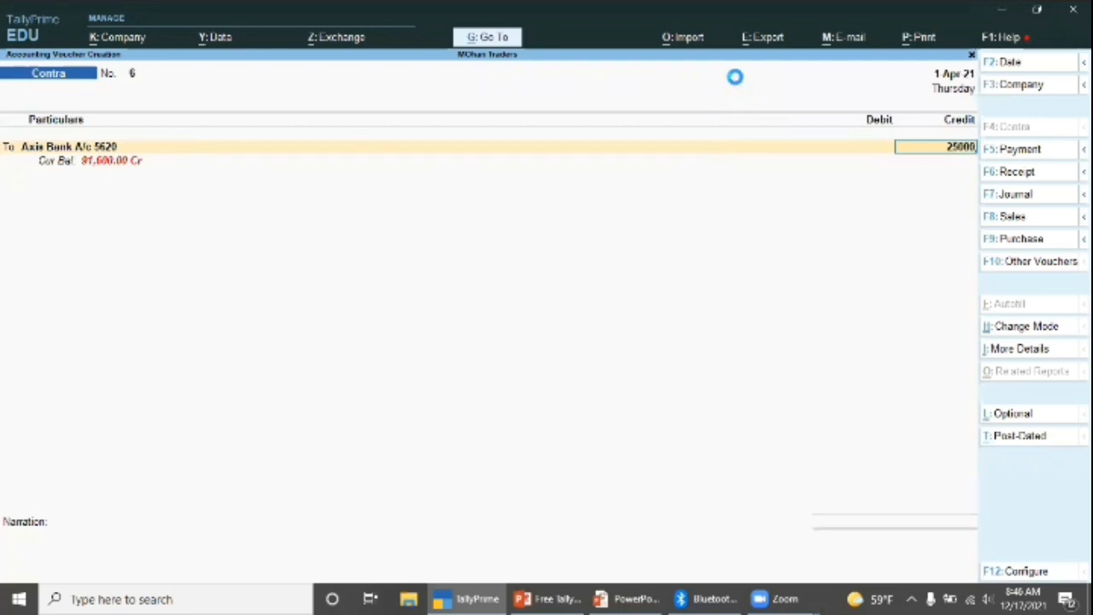
{"action": "key", "text": "Return"}
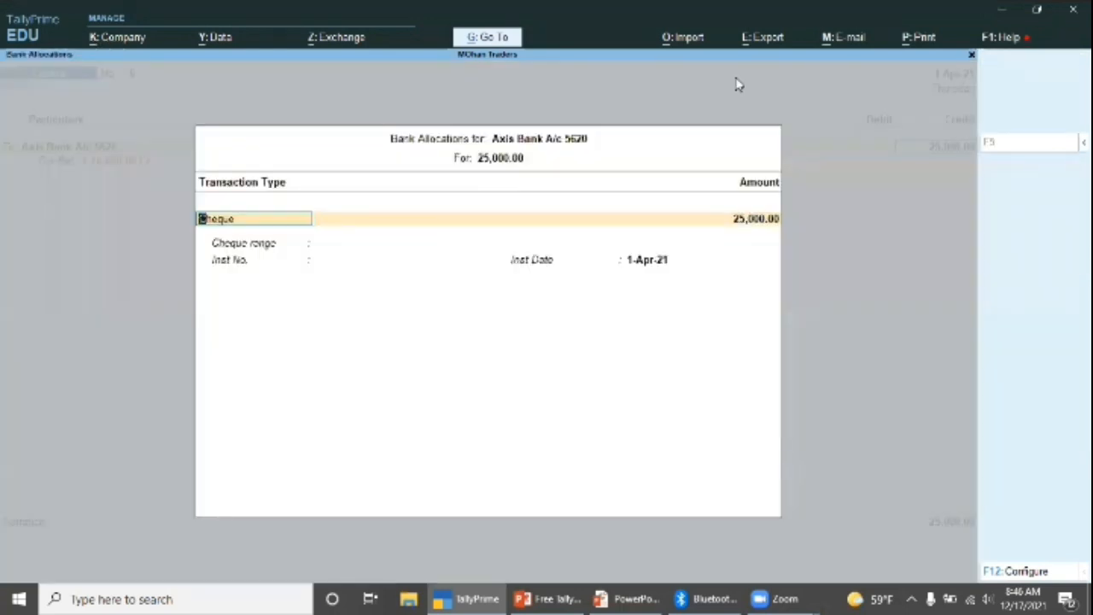
Expand the list of transaction types and set the Axis Bank allocation's type to ATM
{"action": "key", "text": "BackSpace"}
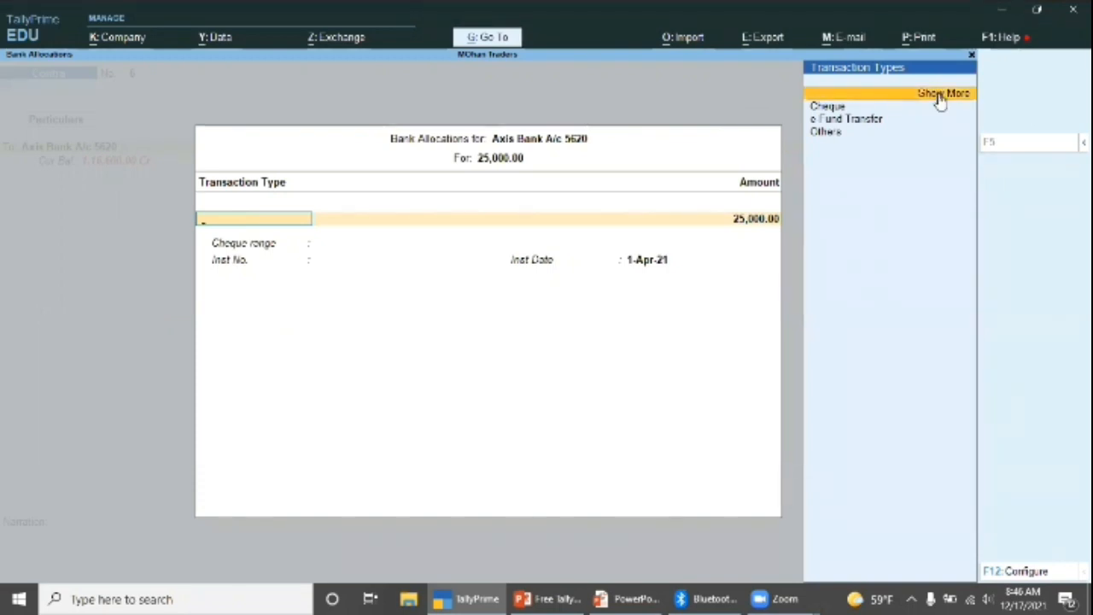
{"action": "left_click", "coordinate": [939, 96]}
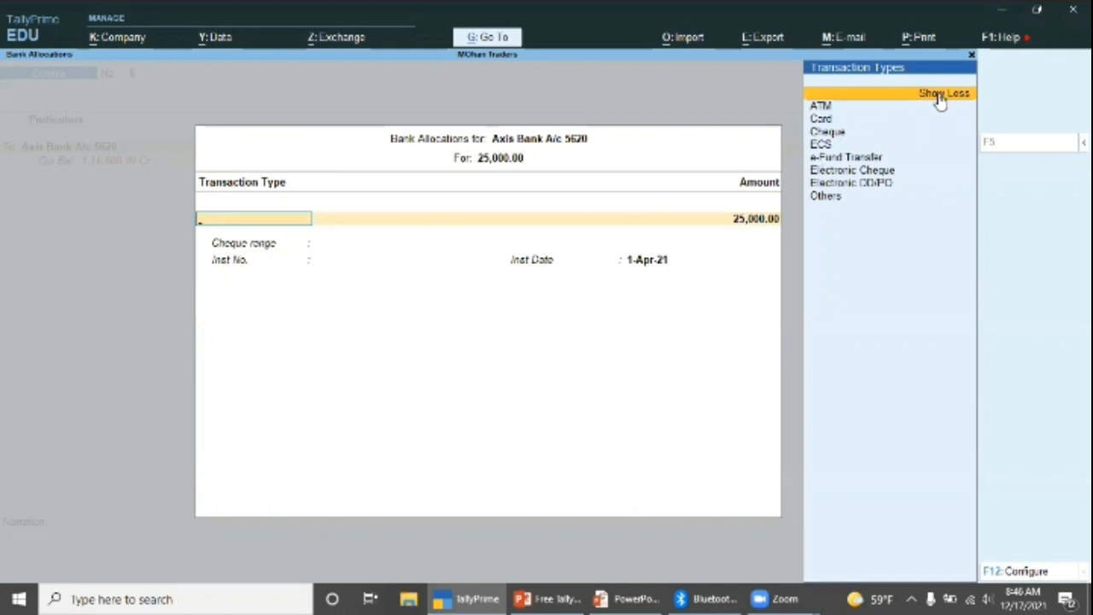
{"action": "key", "text": "Down"}
{"action": "key", "text": "Down"}
{"action": "key", "text": "Down"}
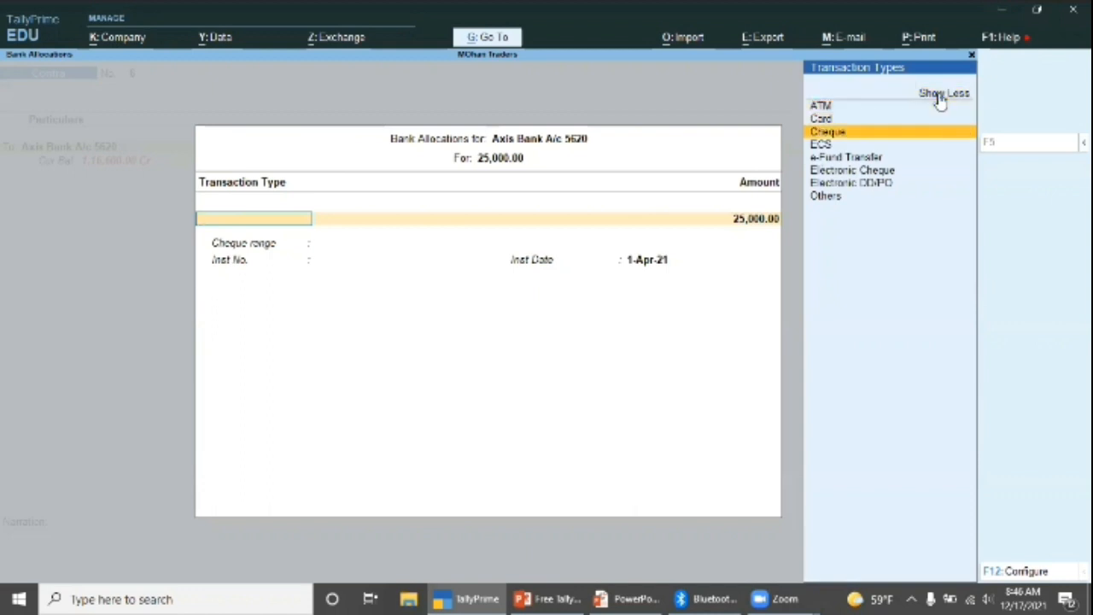
{"action": "key", "text": "Up"}
{"action": "key", "text": "Up"}
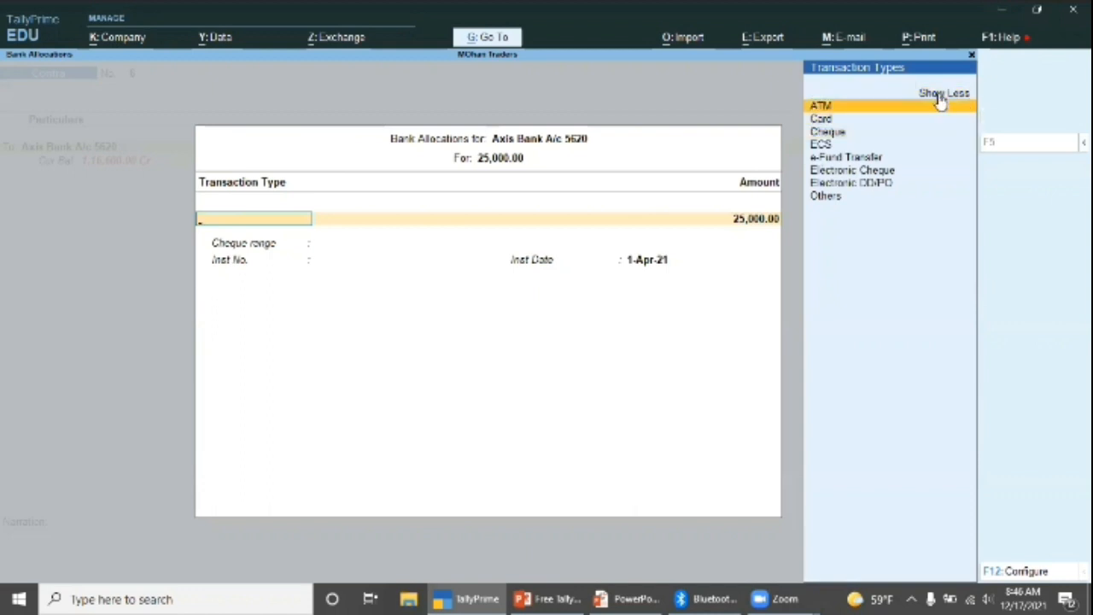
{"action": "key", "text": "Return"}
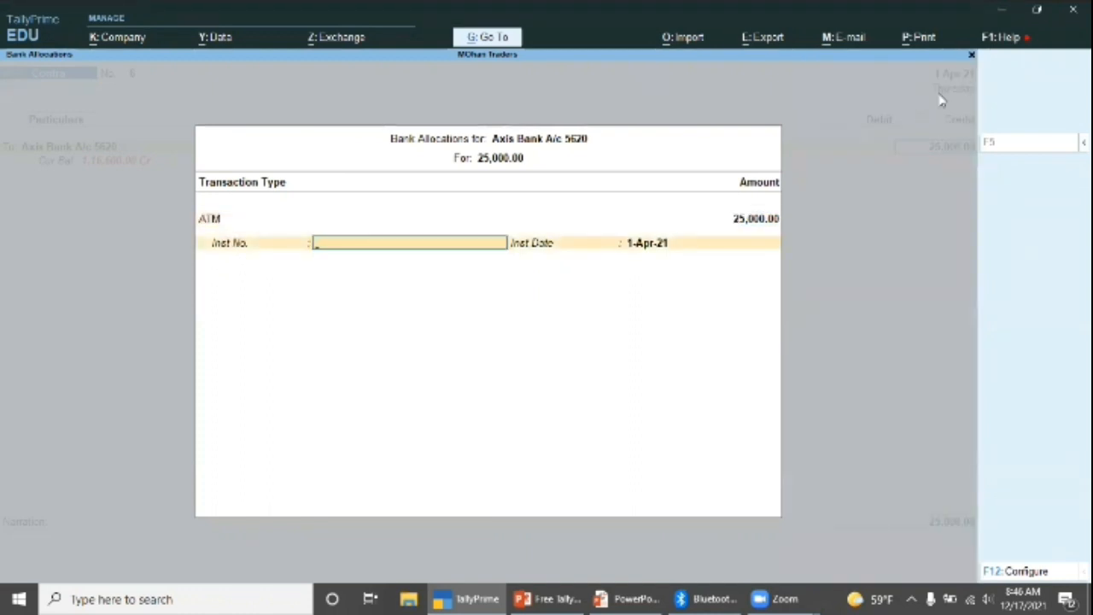
Debit the Cash ledger with 25,000 against the Axis Bank ATM transaction and save the contra voucher without a narration
{"action": "key", "text": "Return"}
{"action": "key", "text": "Return"}
{"action": "key", "text": "BackSpace"}
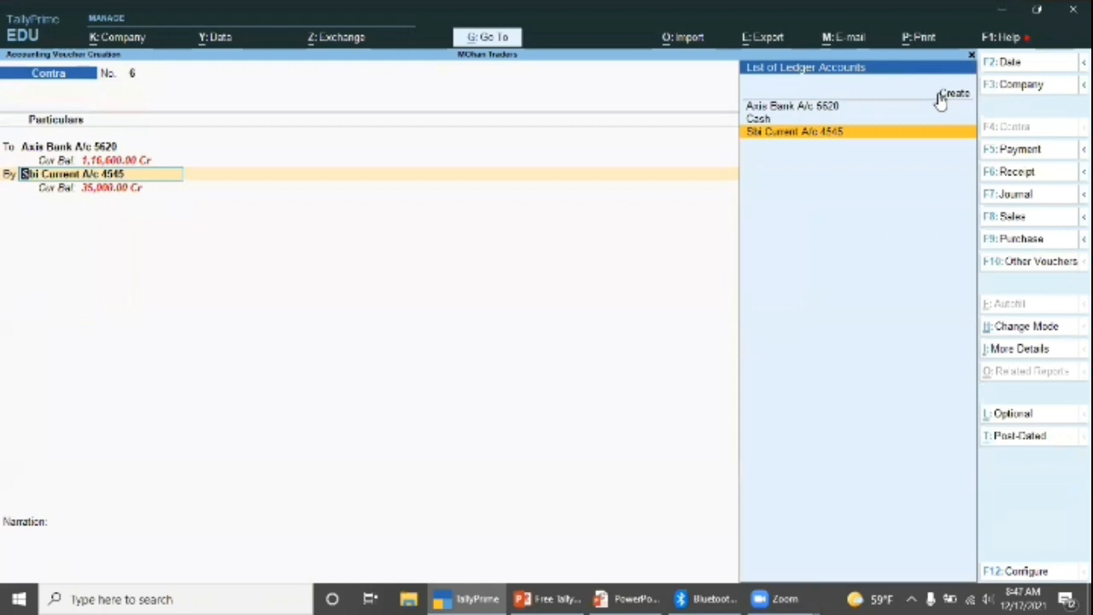
{"action": "key", "text": "Up"}
{"action": "key", "text": "Return"}
{"action": "key", "text": "Return"}
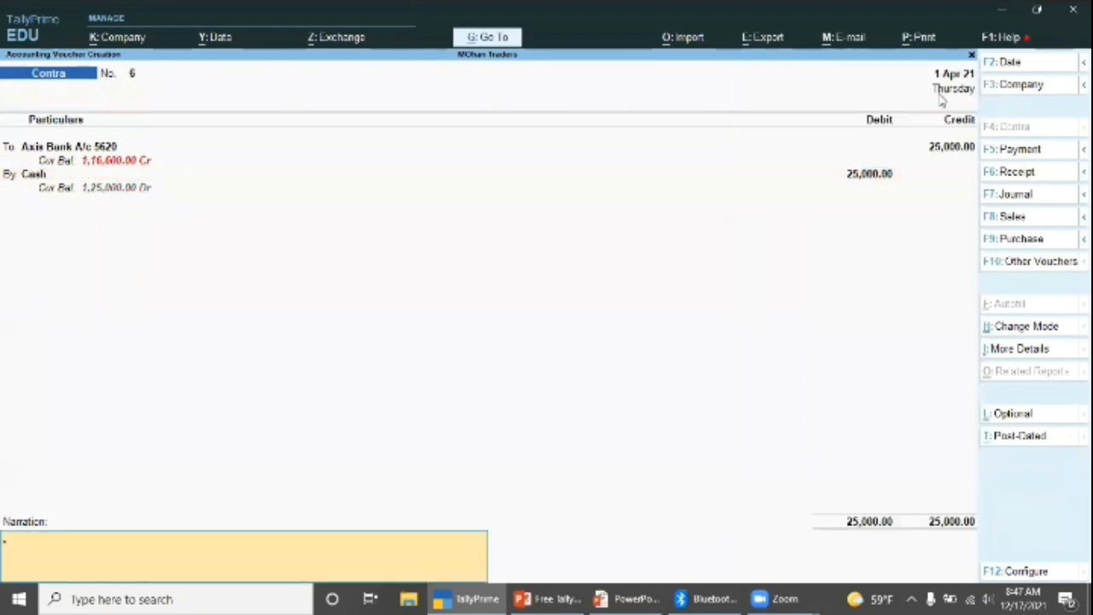
{"action": "key", "text": "Return"}
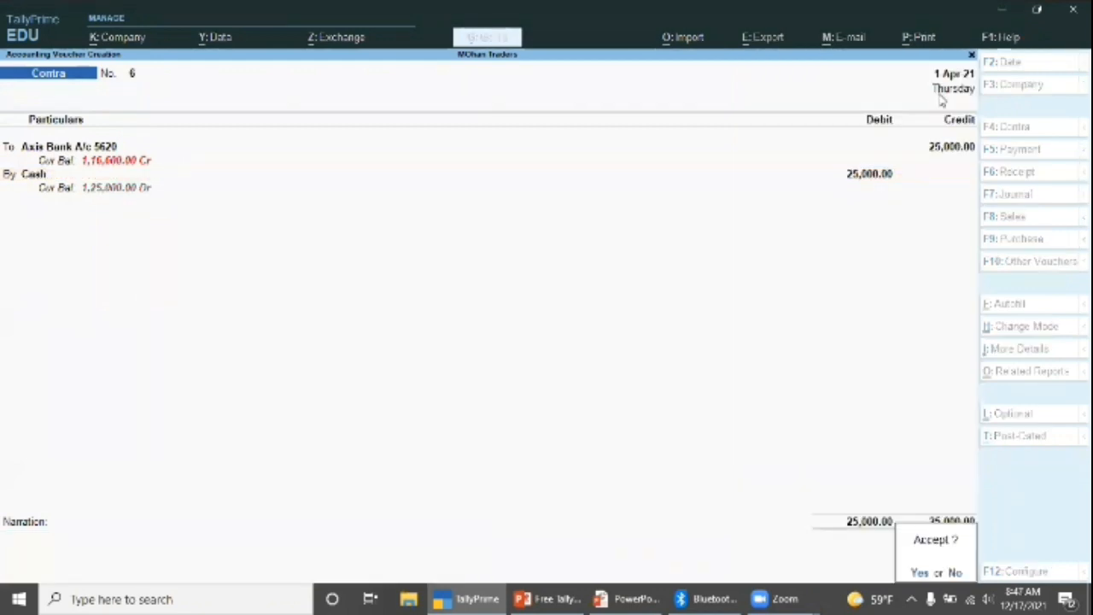
{"action": "key", "text": "Return"}
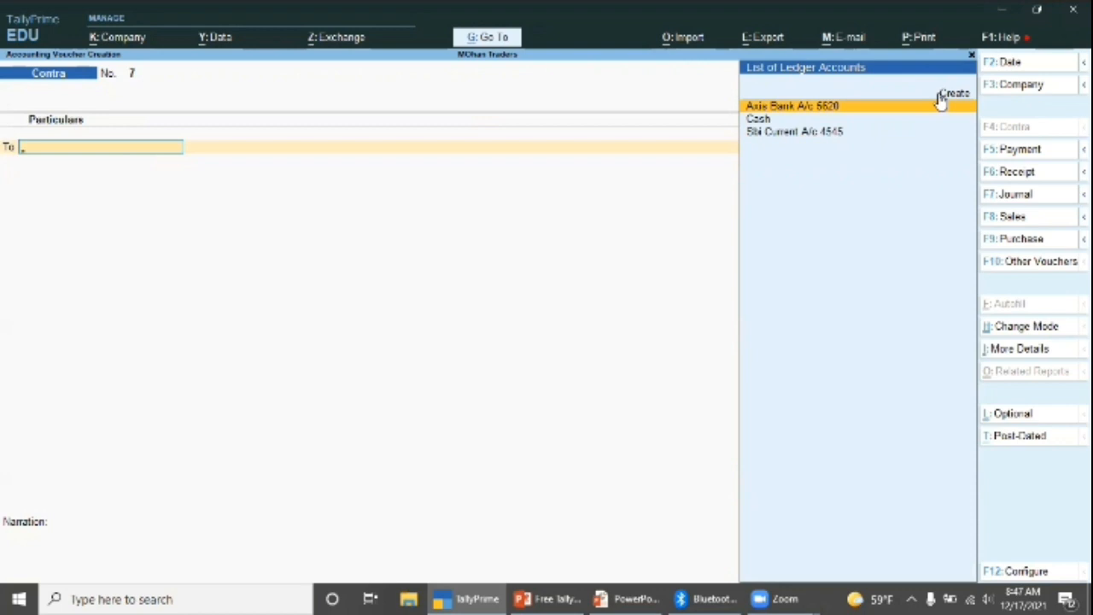
Credit the Cash ledger with 50,000 in the next contra voucher
{"action": "type", "text": "Cas"}
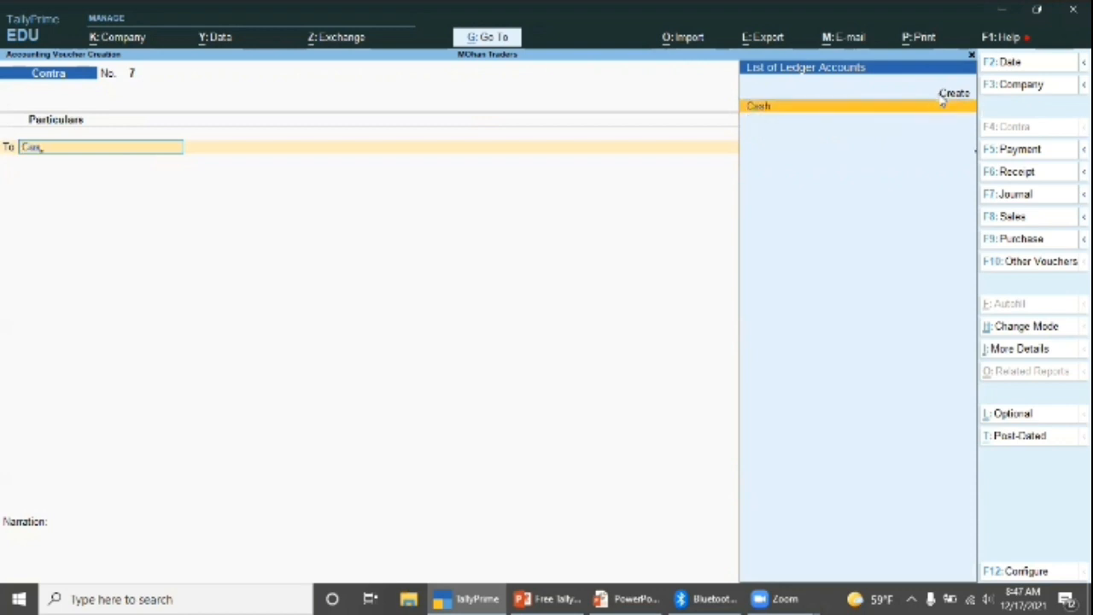
{"action": "key", "text": "Return"}
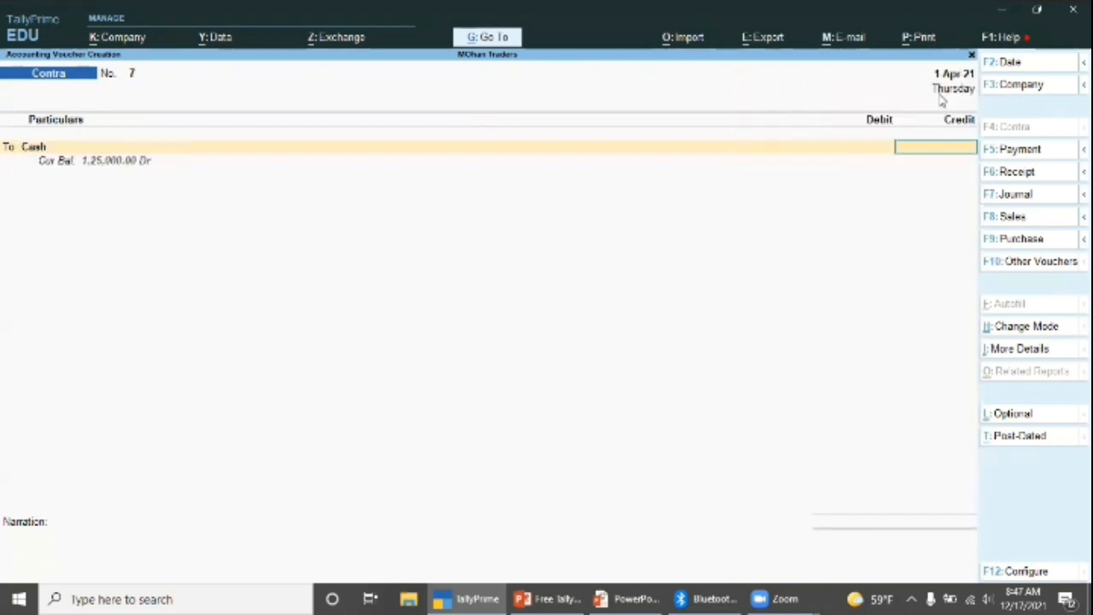
{"action": "type", "text": "50000"}
{"action": "key", "text": "Return"}
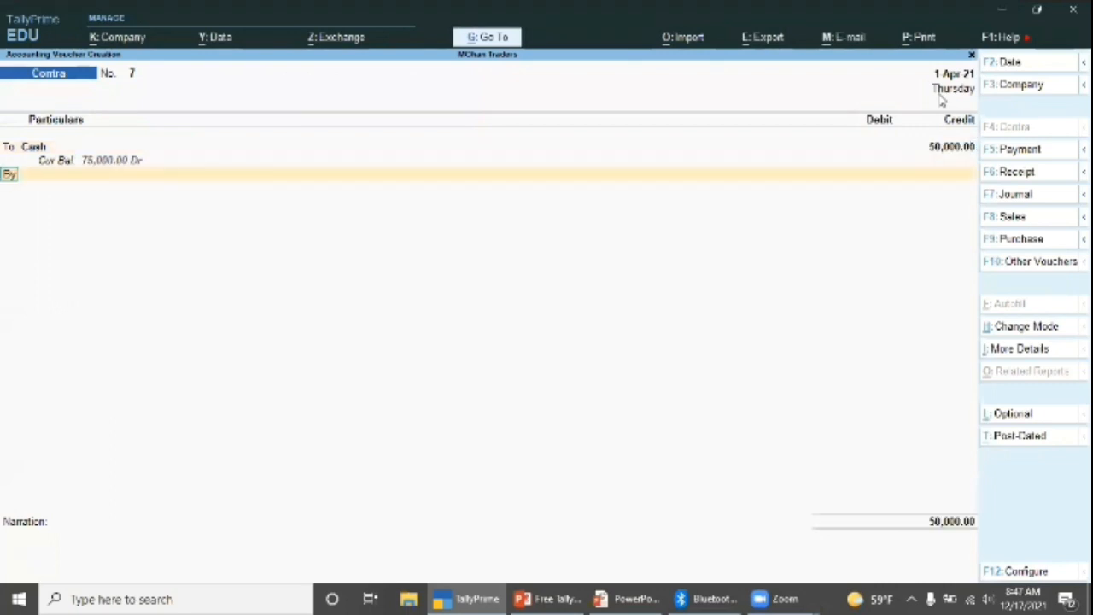
Debit the SBI current account ledger with 50,000 on the second line of the contra voucher
{"action": "key", "text": "Return"}
{"action": "key", "text": "Down"}
{"action": "key", "text": "Down"}
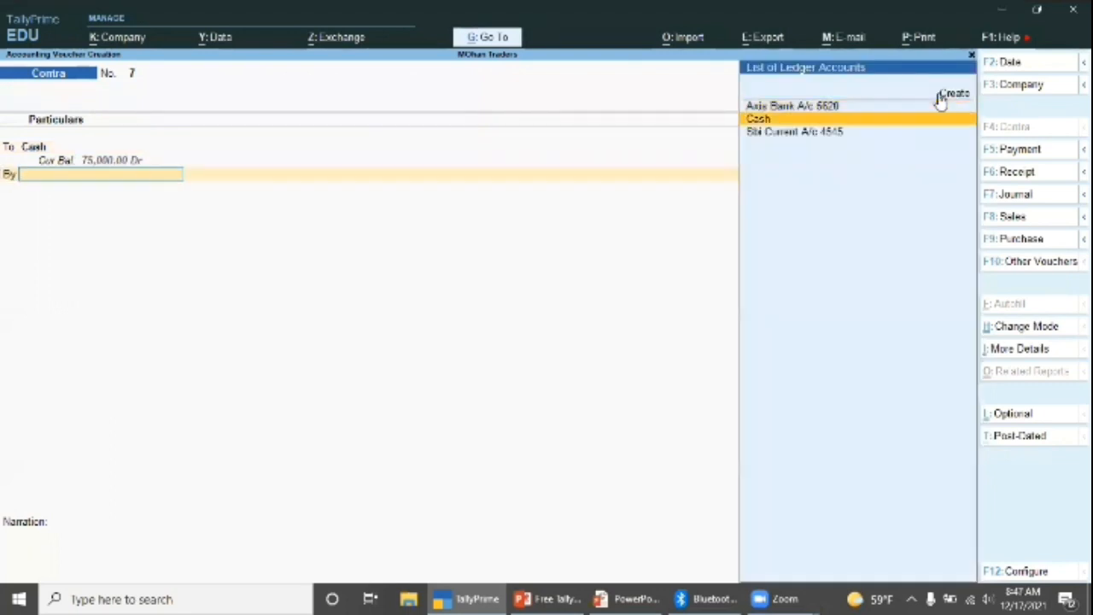
{"action": "key", "text": "Return"}
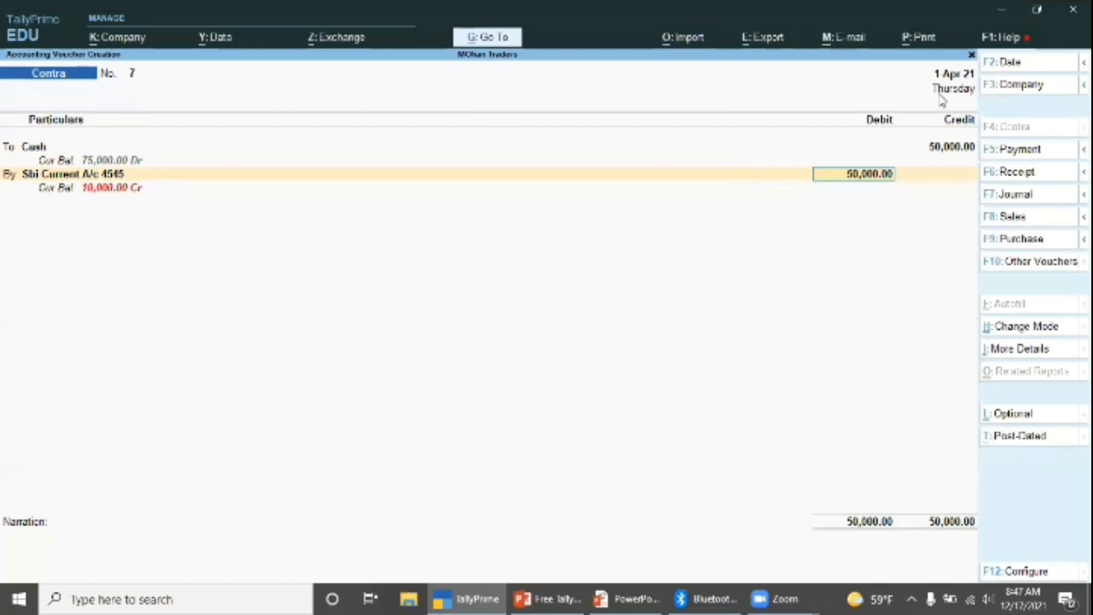
{"action": "key", "text": "Return"}
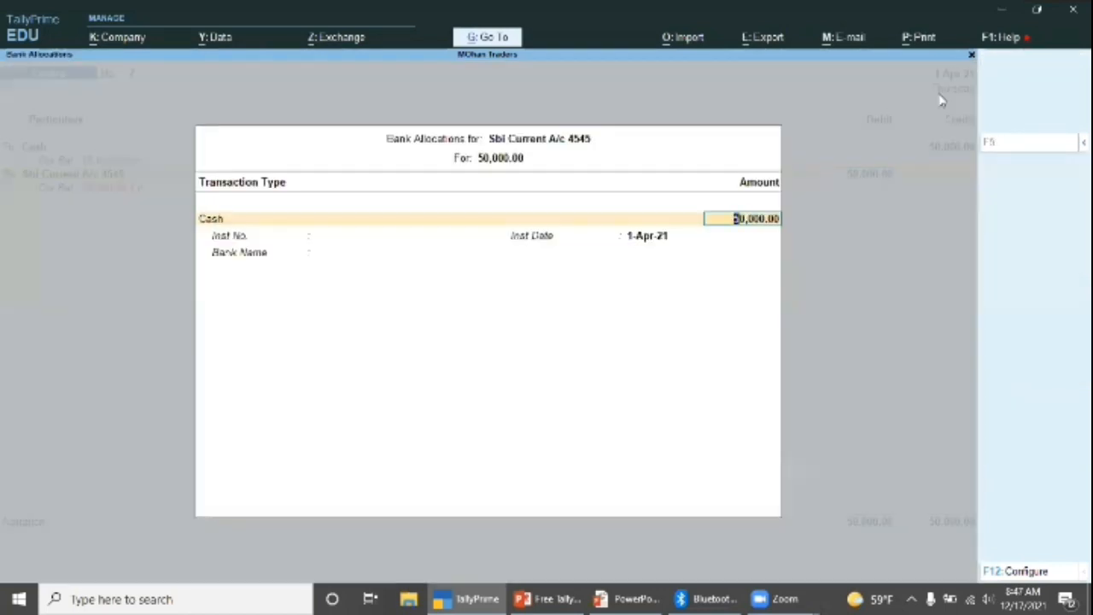
Enter the SBI cash deposit's denominations as 25 notes of 2000
{"action": "key", "text": "Return"}
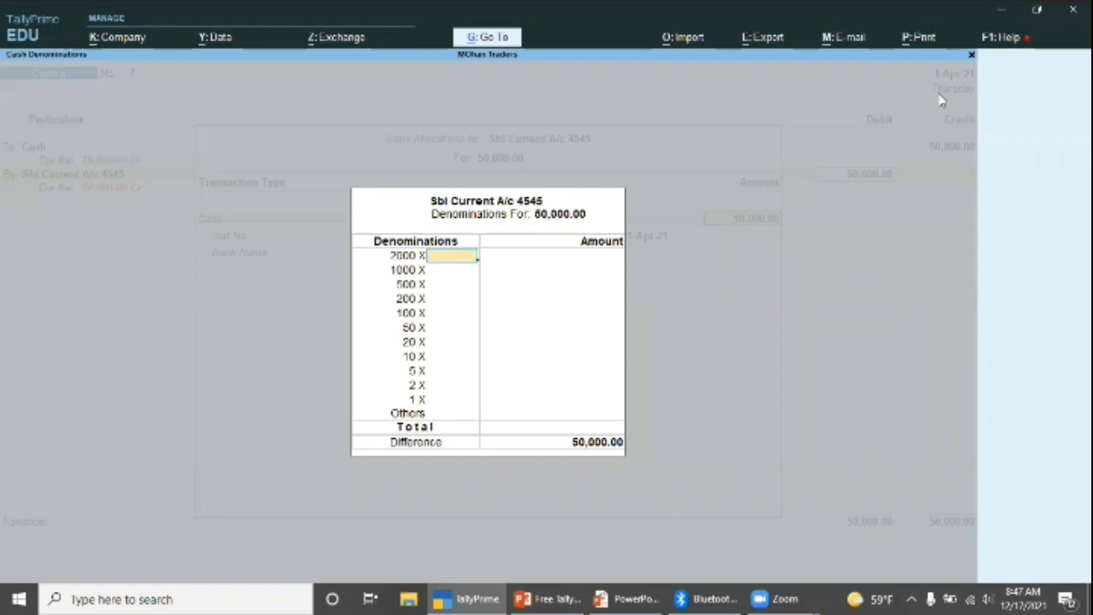
{"action": "type", "text": "25"}
{"action": "key", "text": "Return"}
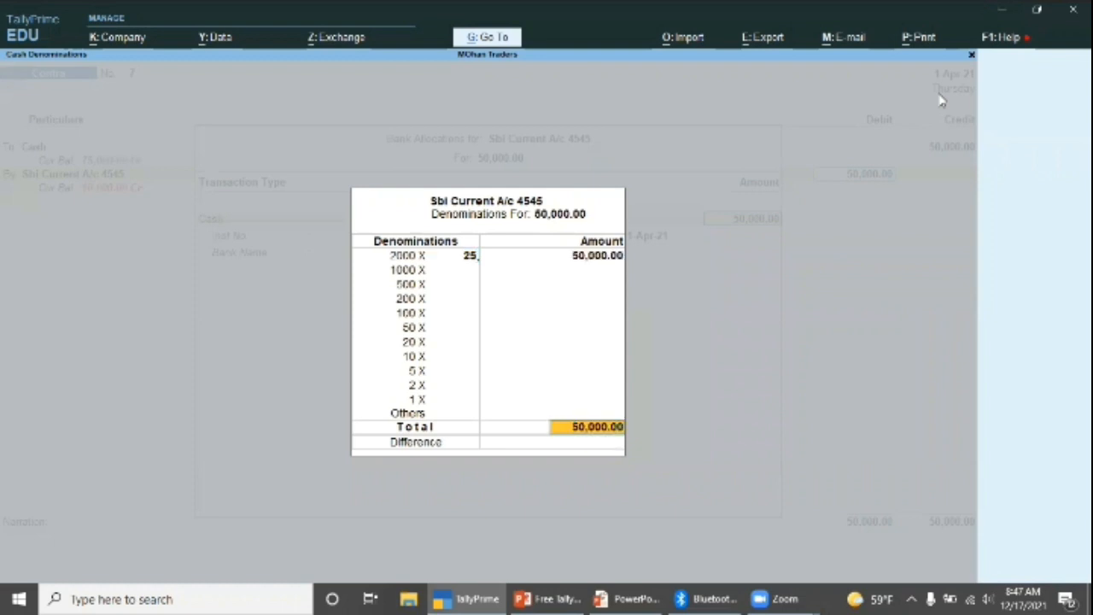
{"action": "key", "text": "Return"}
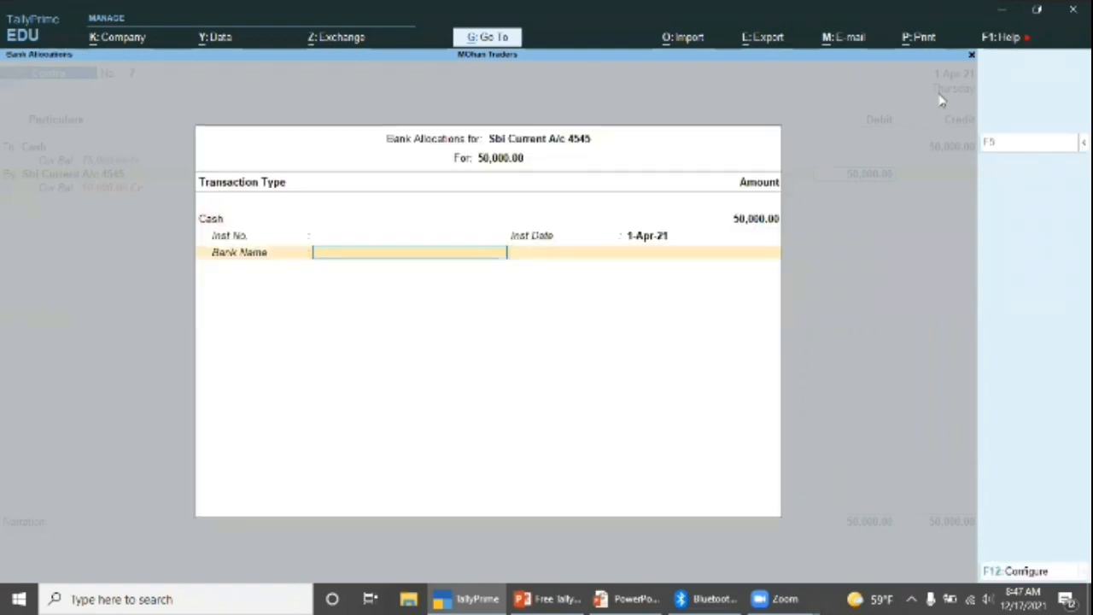
Accept the SBI cash allocation with a blank bank name and save the contra voucher with an empty narration
{"action": "key", "text": "Return"}
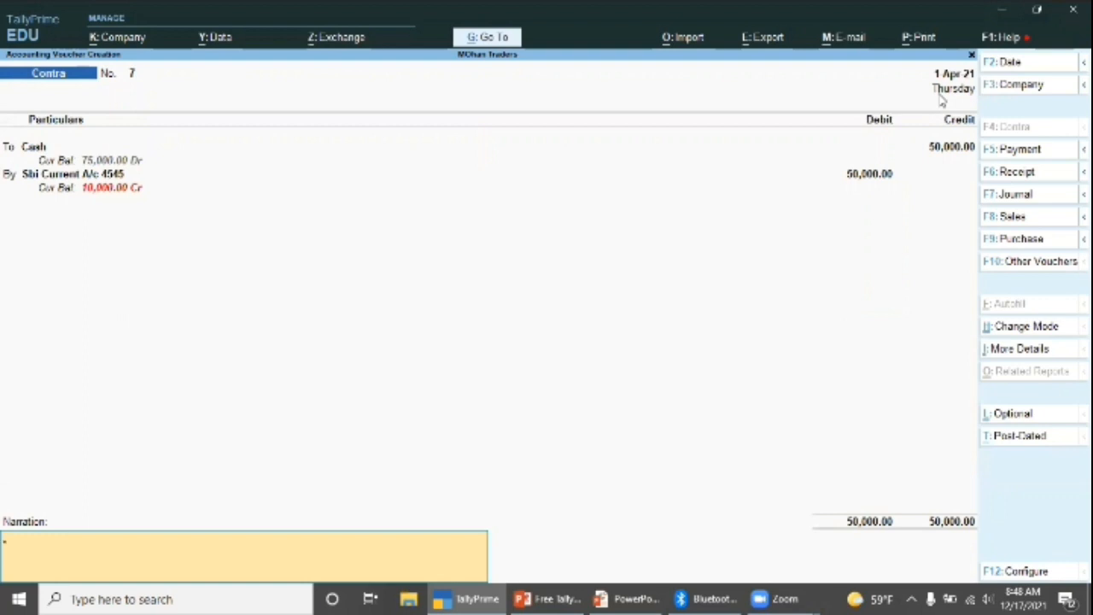
{"action": "key", "text": "Return"}
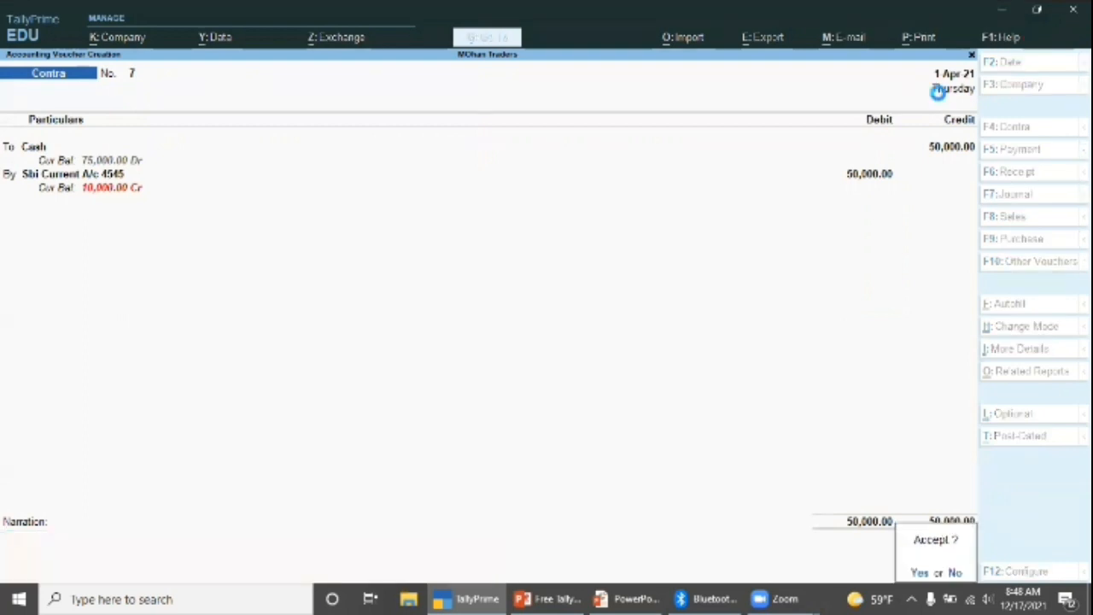
{"action": "key", "text": "Return"}
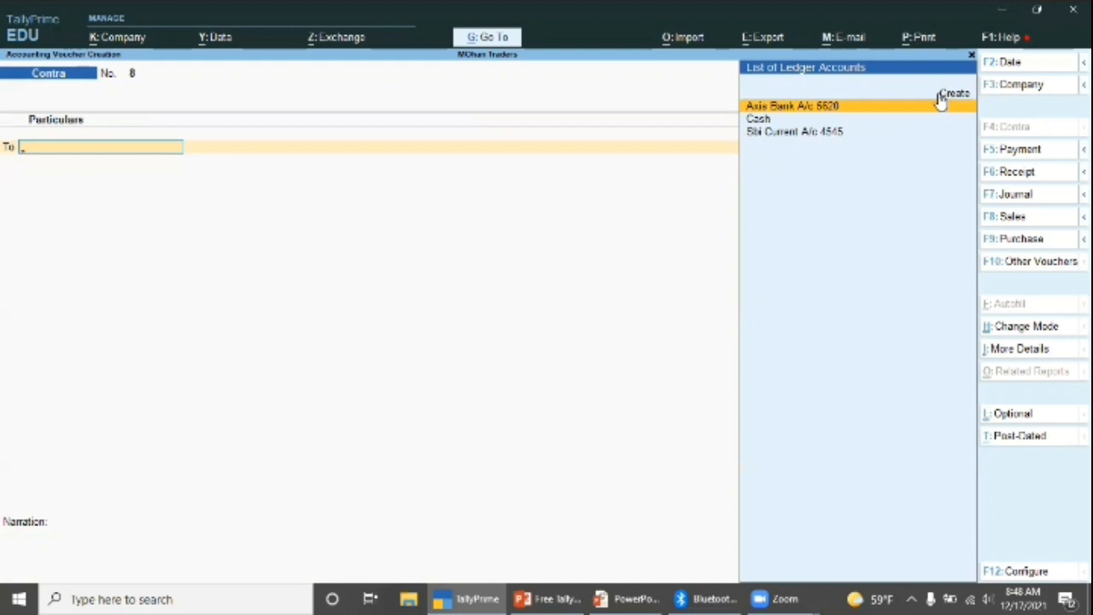
Start a payment voucher and debit the Ram Traders (P) ledger with 50,000
{"action": "left_click", "coordinate": [1011, 154]}
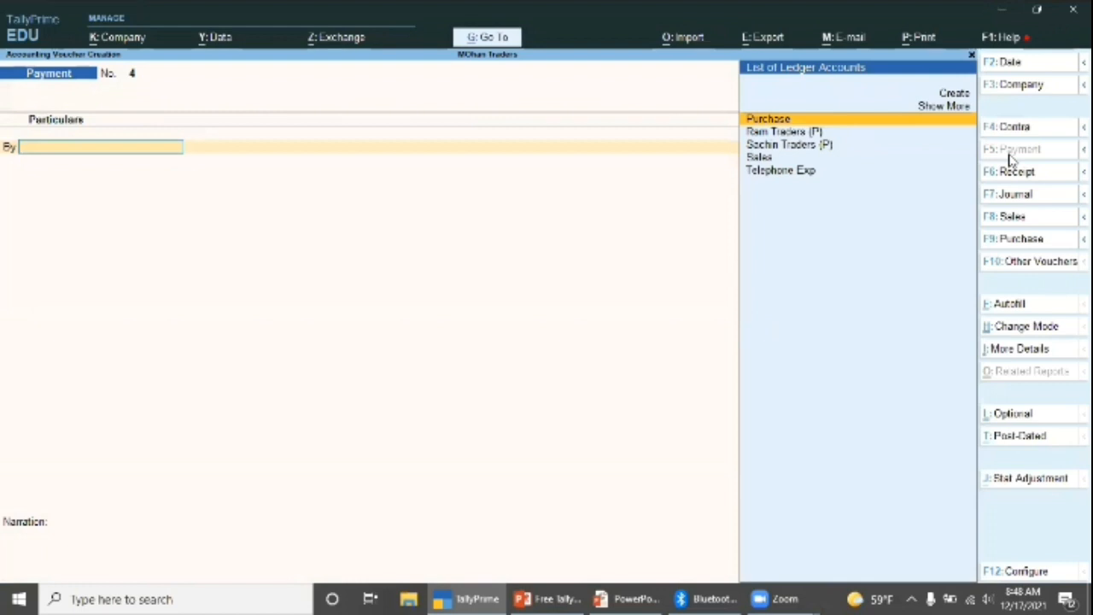
{"action": "key", "text": "Down"}
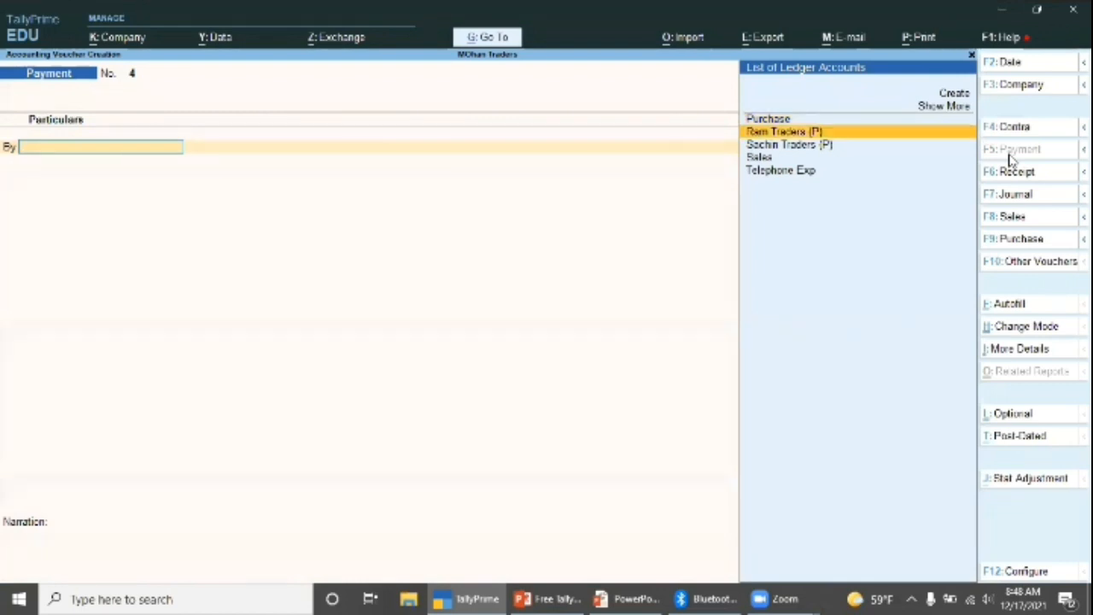
{"action": "key", "text": "Return"}
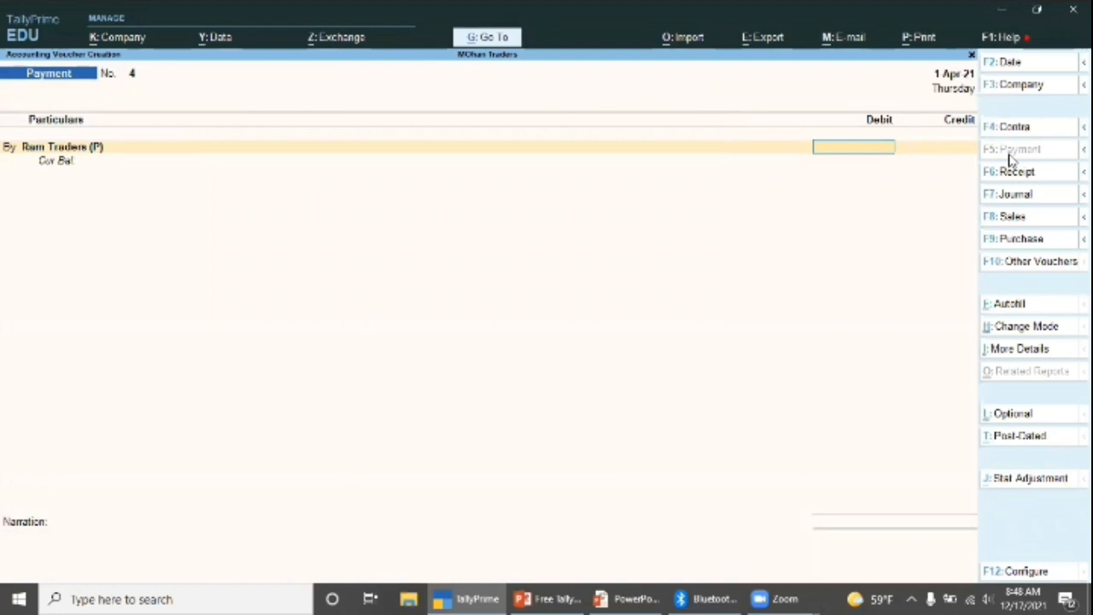
{"action": "type", "text": "50000"}
{"action": "key", "text": "Return"}
Accept the Axis Bank ledger on the payment voucher's credit line for 50,000 and proceed to its bank allocation
{"action": "key", "text": "Return"}
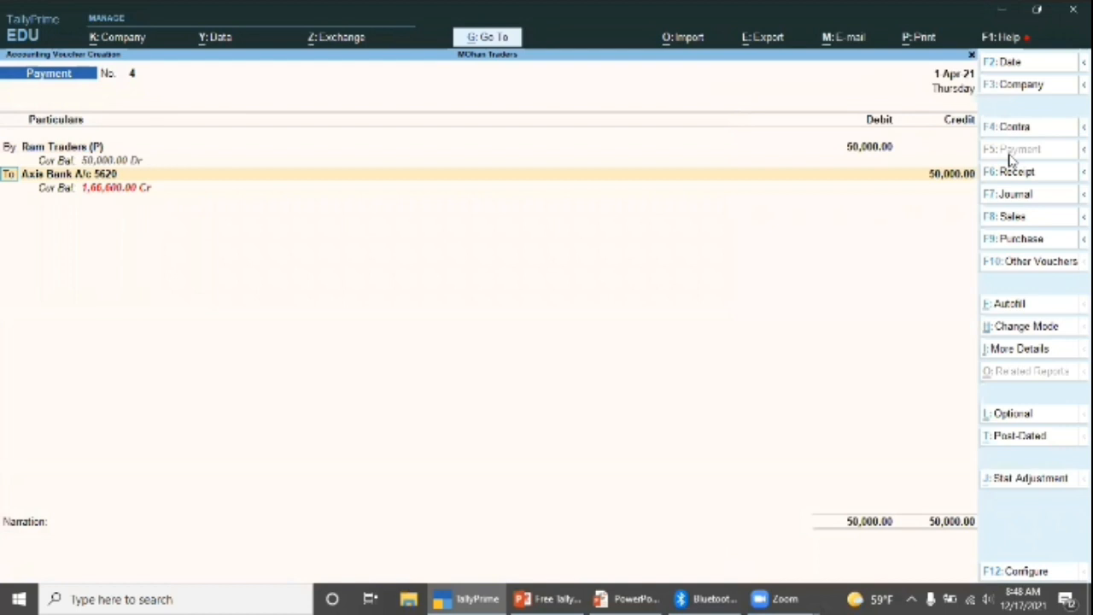
{"action": "key", "text": "Return"}
{"action": "key", "text": "Return"}
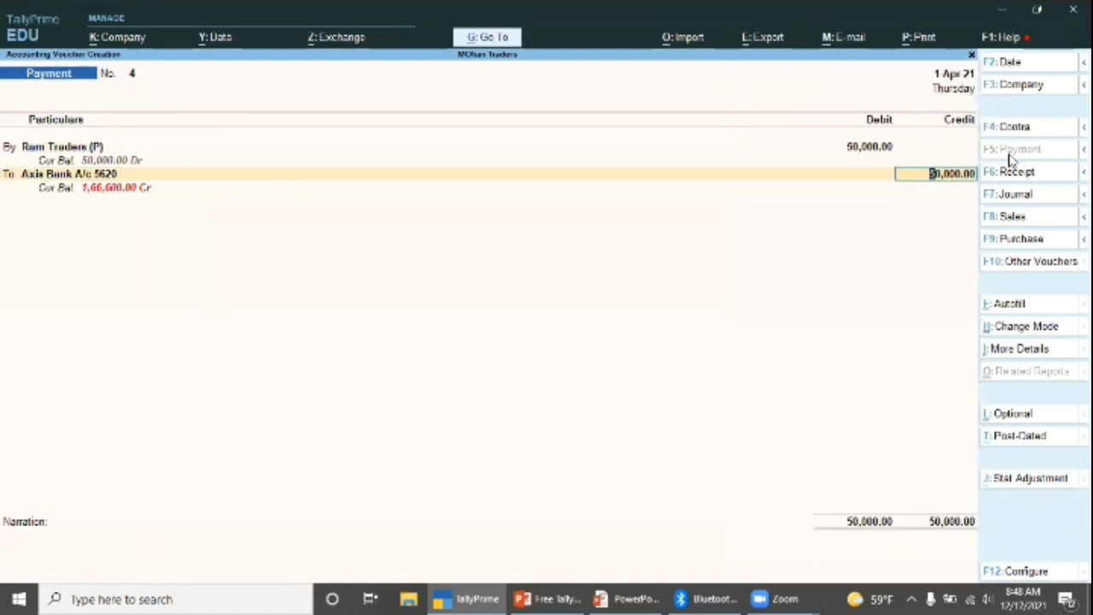
{"action": "key", "text": "Return"}
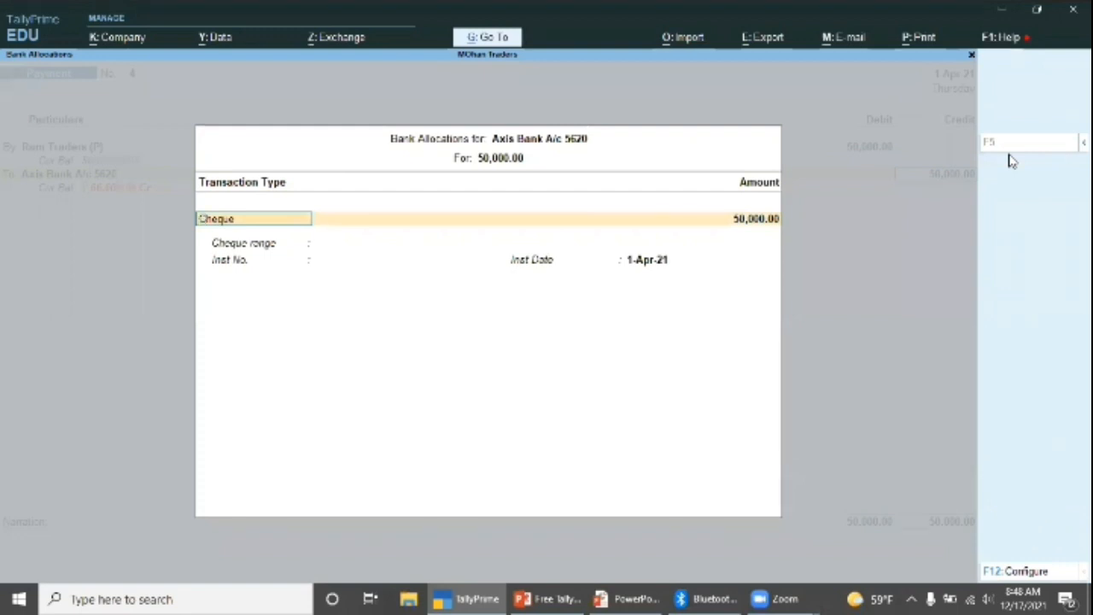
Clear the Cheque type from the Axis Bank allocation and expand the list of transaction types
{"action": "key", "text": "BackSpace"}
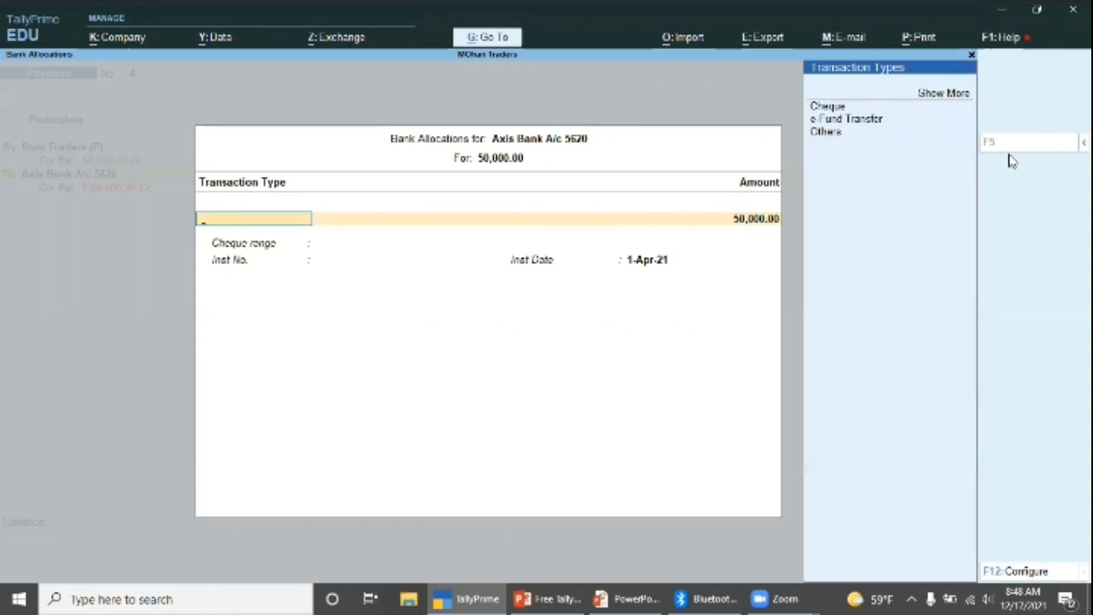
{"action": "key", "text": "Up"}
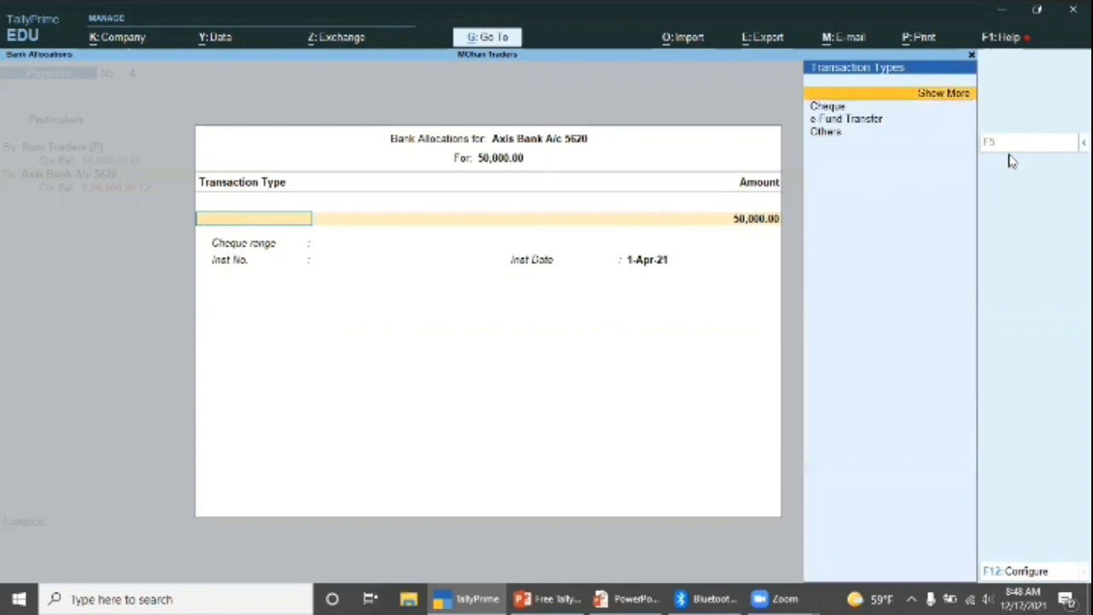
{"action": "key", "text": "Down"}
{"action": "key", "text": "Down"}
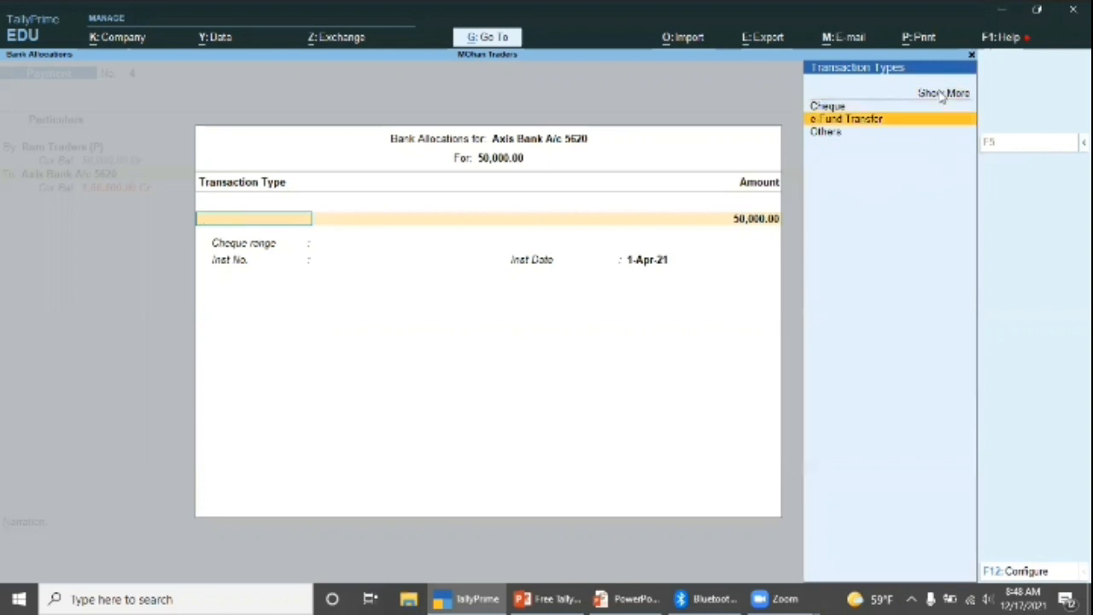
{"action": "left_click", "coordinate": [940, 100]}
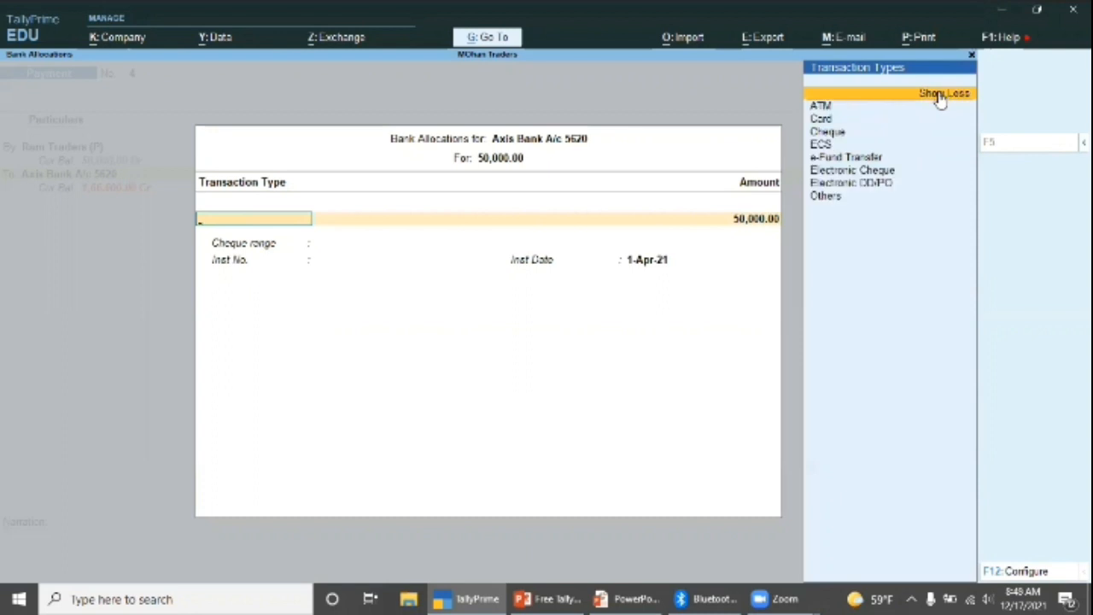
Set the Axis Bank allocation's transaction type to e-Fund Transfer
{"action": "key", "text": "Down"}
{"action": "key", "text": "Down"}
{"action": "key", "text": "Down"}
{"action": "key", "text": "Down"}
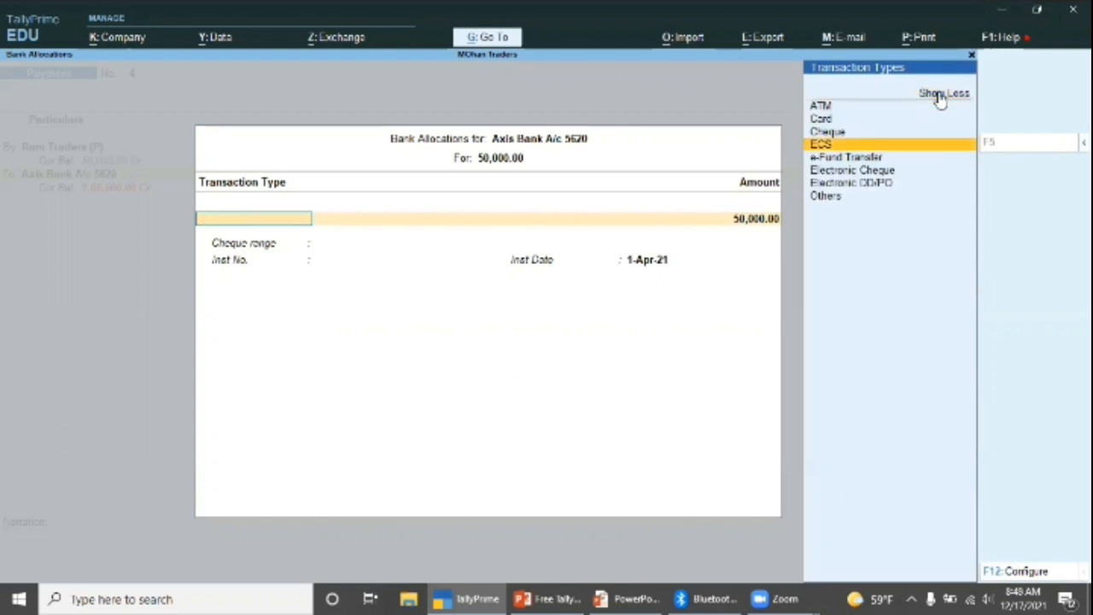
{"action": "key", "text": "Down"}
{"action": "key", "text": "Up"}
{"action": "key", "text": "Up"}
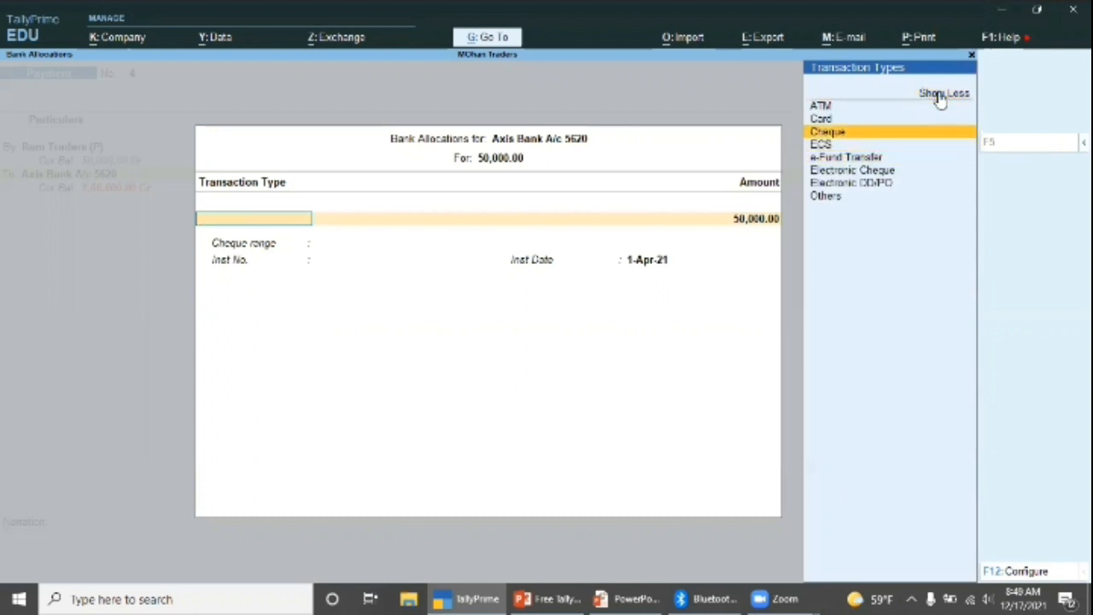
{"action": "key", "text": "Down"}
{"action": "key", "text": "Down"}
{"action": "key", "text": "Down"}
{"action": "key", "text": "Up"}
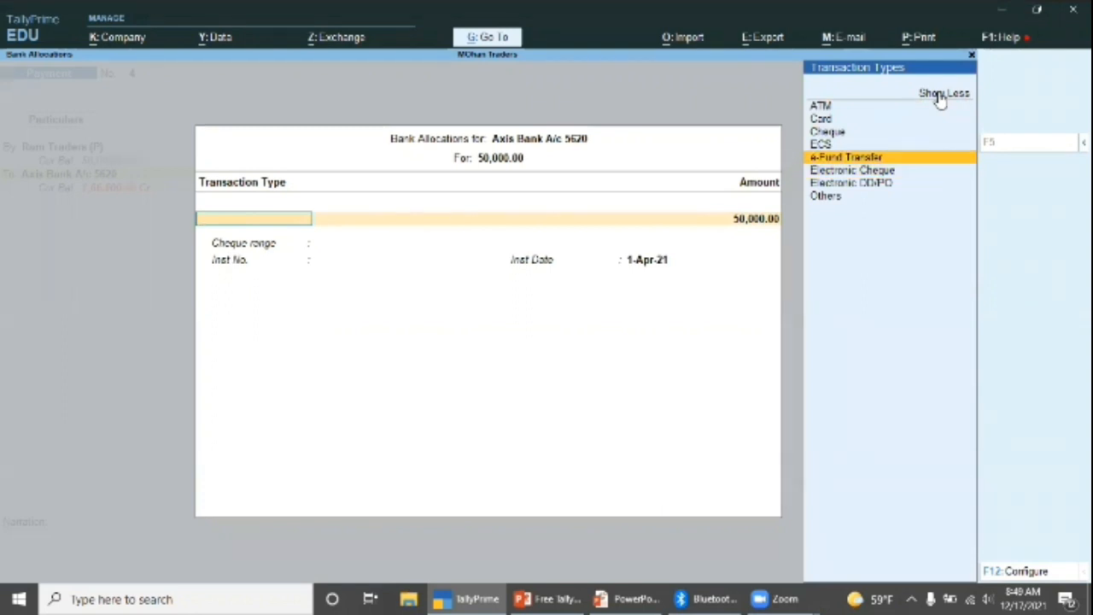
{"action": "key", "text": "Return"}
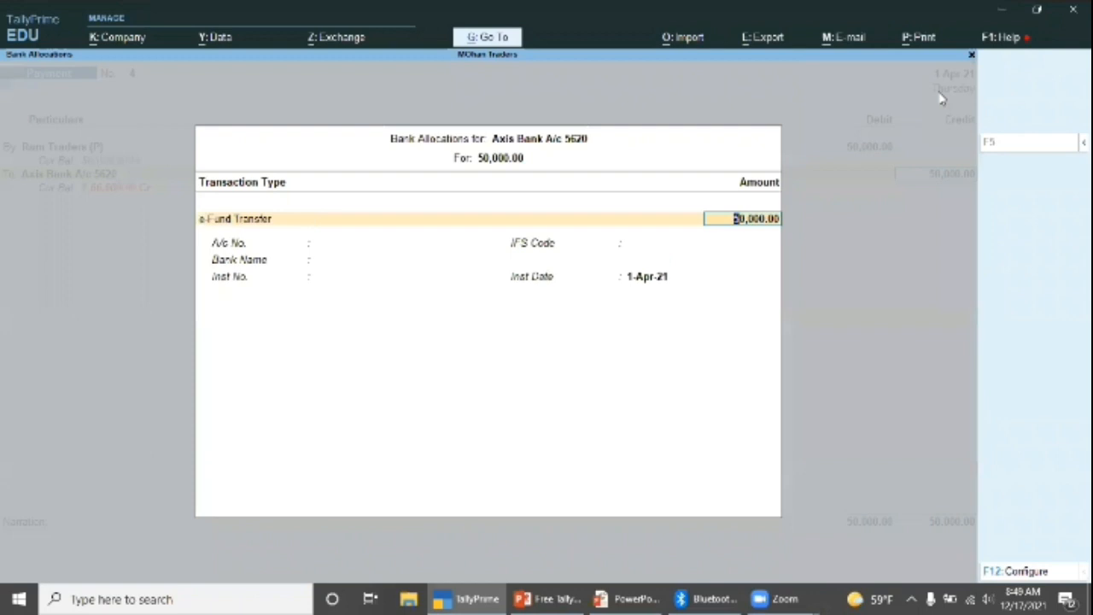
Leave the e-fund transfer's bank details blank and save the payment voucher with an empty narration
{"action": "key", "text": "Return"}
{"action": "key", "text": "Return"}
{"action": "key", "text": "Return"}
{"action": "key", "text": "Return"}
{"action": "key", "text": "Return"}
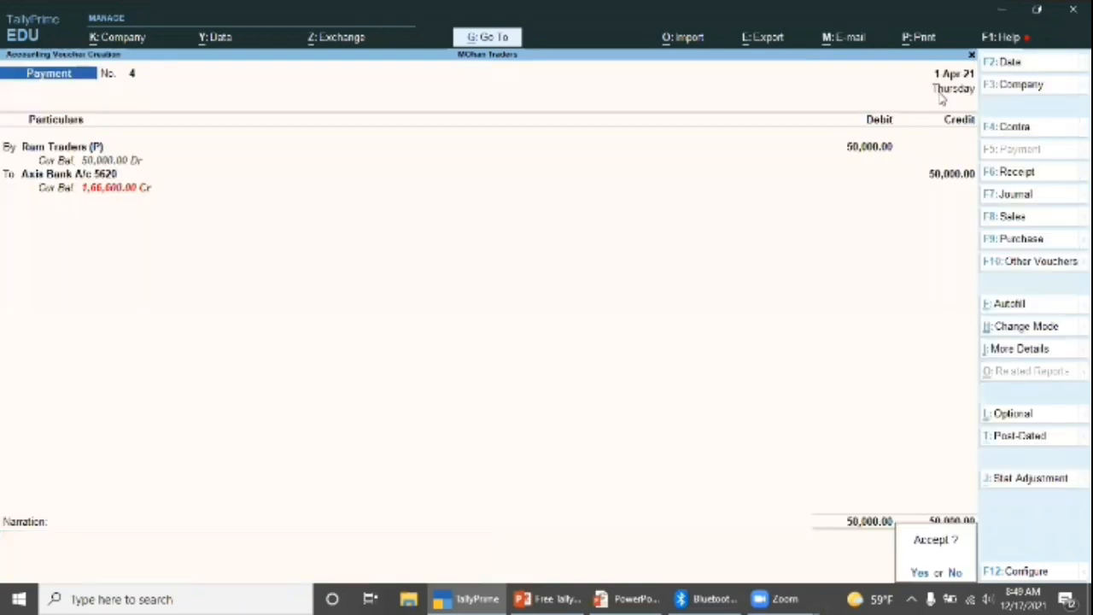
{"action": "key", "text": "Return"}
{"action": "key", "text": "Return"}
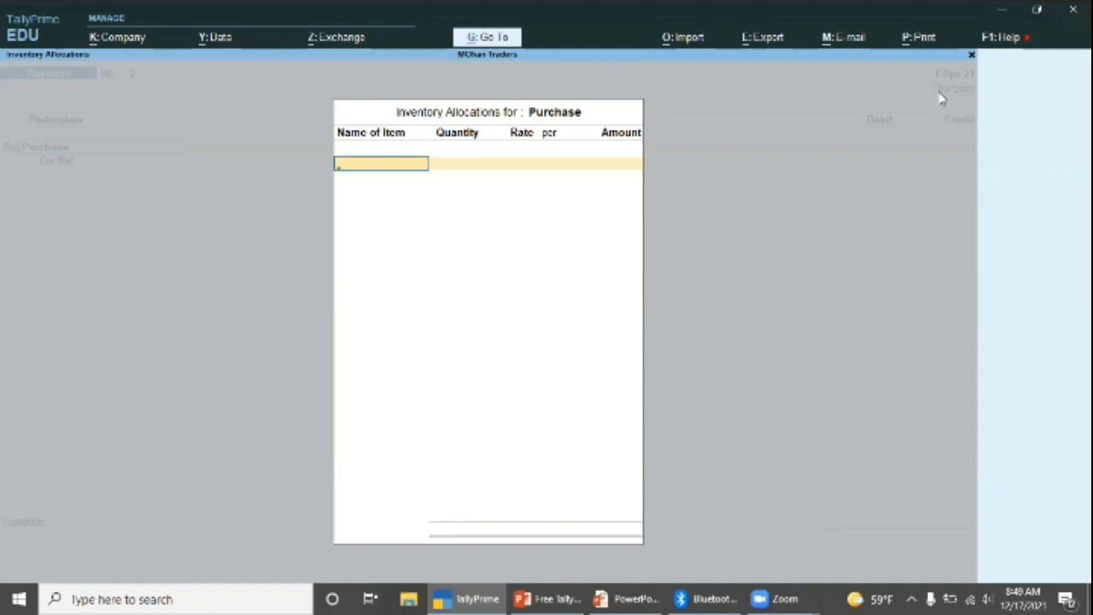
{"action": "key", "text": "Escape"}
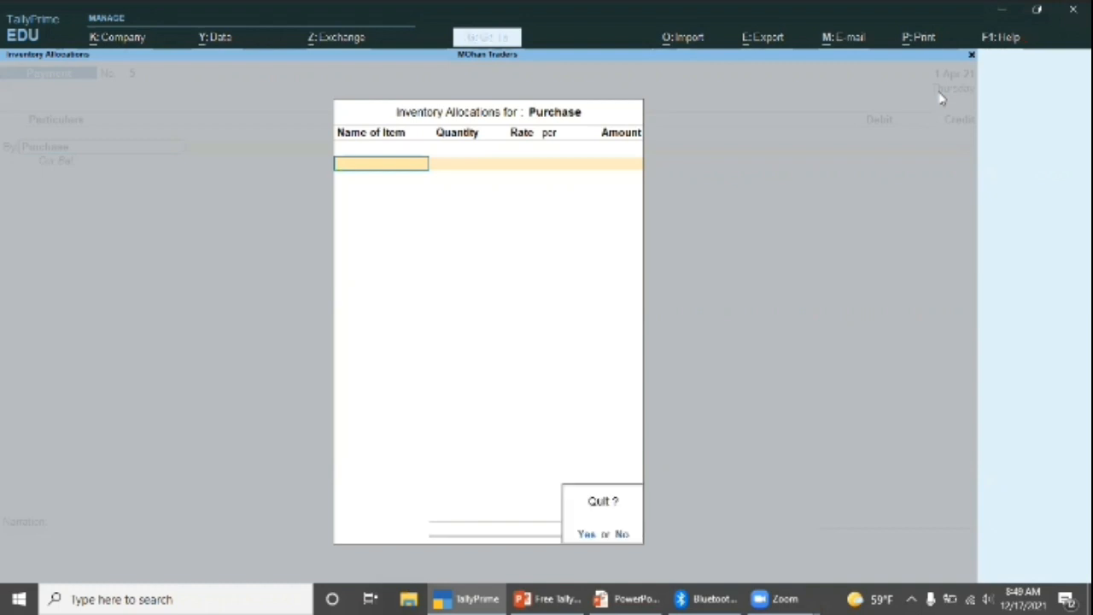
{"action": "key", "text": "y"}
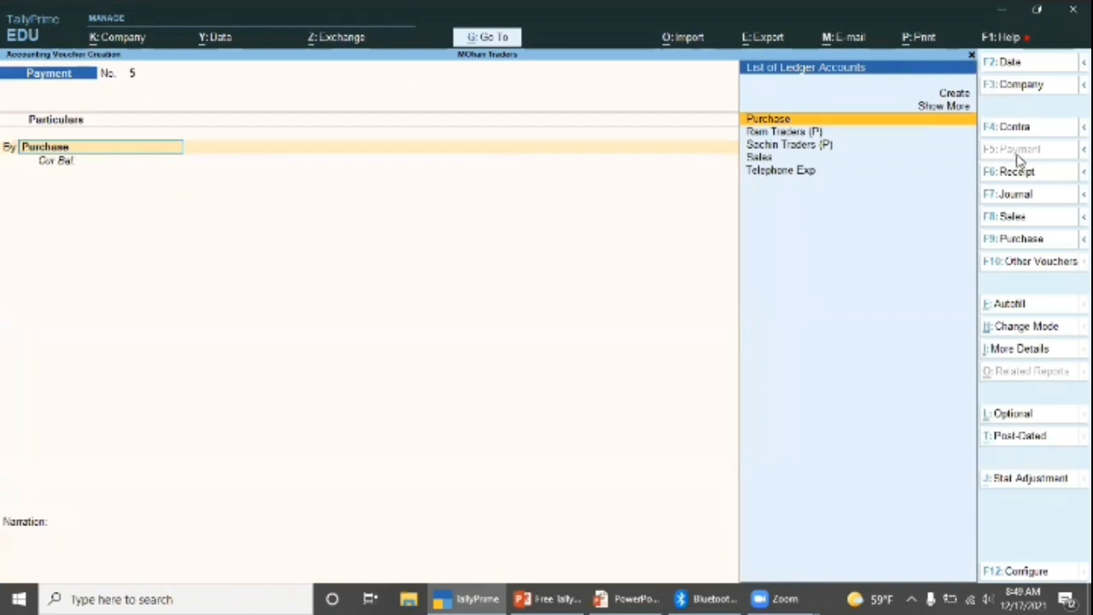
Debit the Telephone Exp ledger with 15,000 on the new payment voucher
{"action": "key", "text": "Down"}
{"action": "key", "text": "Down"}
{"action": "key", "text": "Down"}
{"action": "key", "text": "Down"}
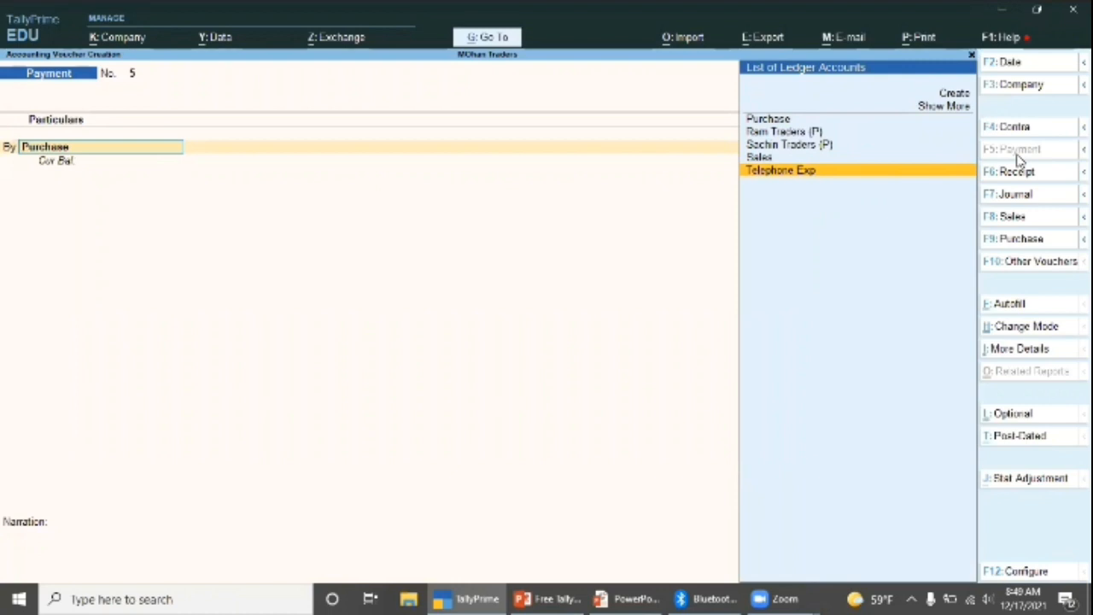
{"action": "key", "text": "Return"}
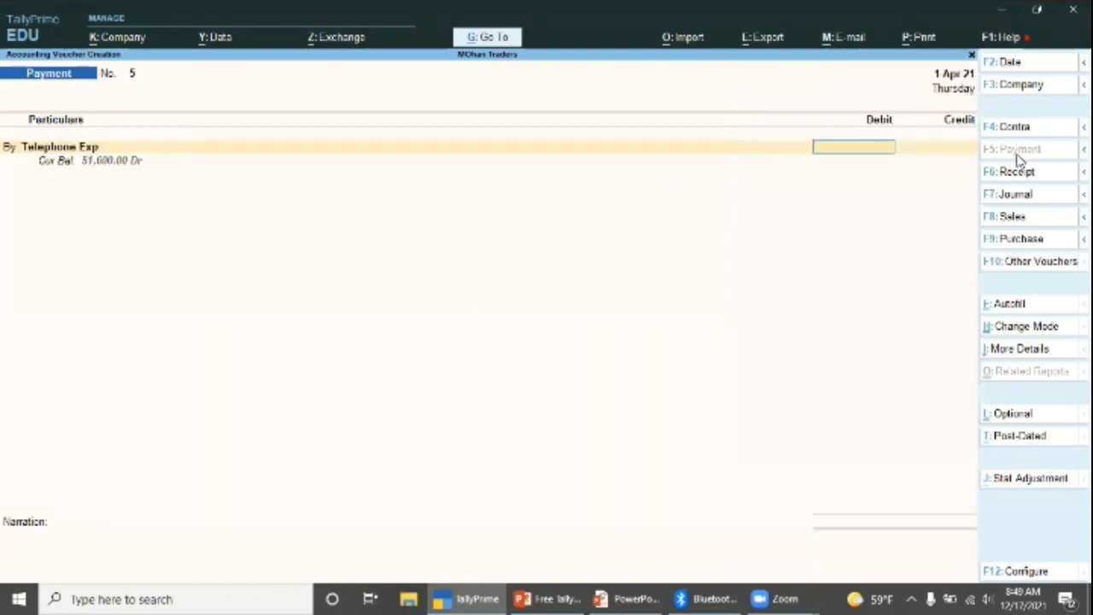
{"action": "type", "text": "15000"}
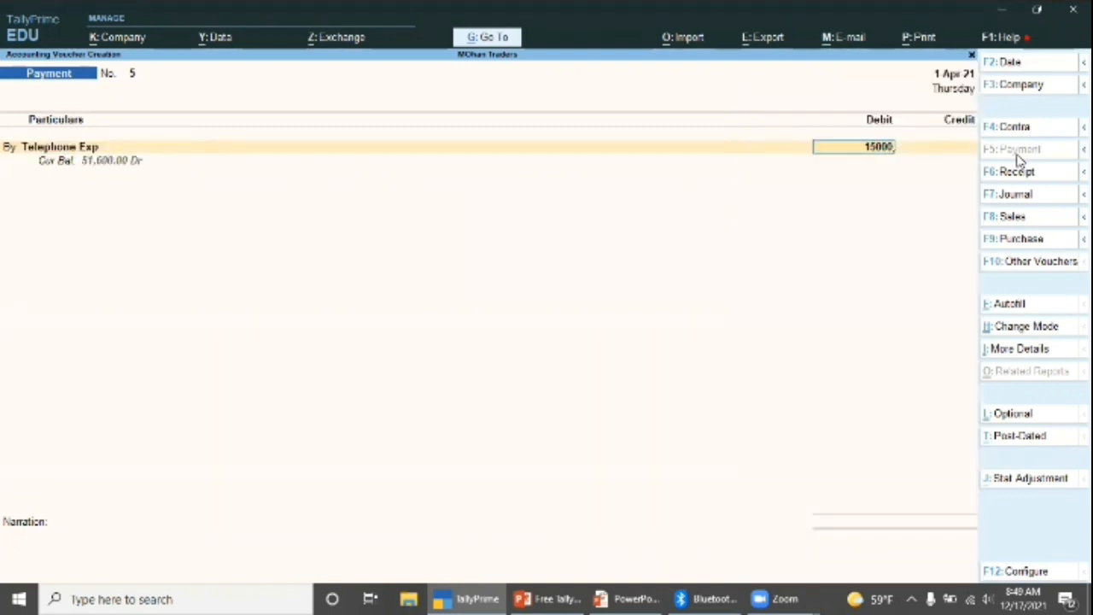
Accept the Axis Bank ledger on the telephone payment's credit line for 15,000 and proceed to its bank allocation
{"action": "key", "text": "Return"}
{"action": "key", "text": "Return"}
{"action": "key", "text": "Return"}
{"action": "key", "text": "Return"}
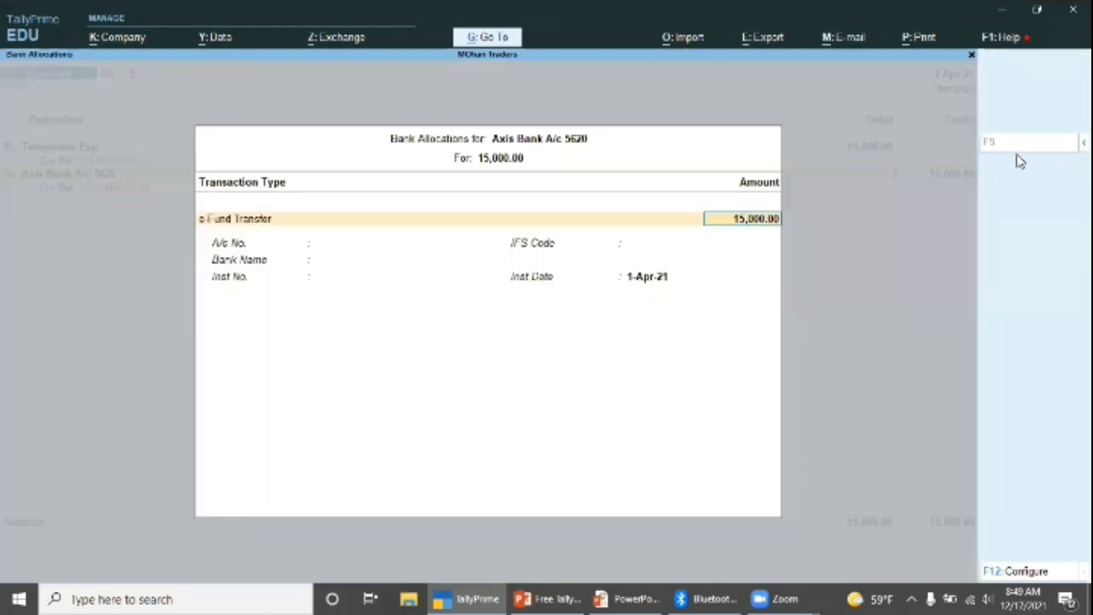
Replace the e-Fund Transfer type in the Axis Bank allocation with ECS from the expanded list of transaction types
{"action": "key", "text": "BackSpace"}
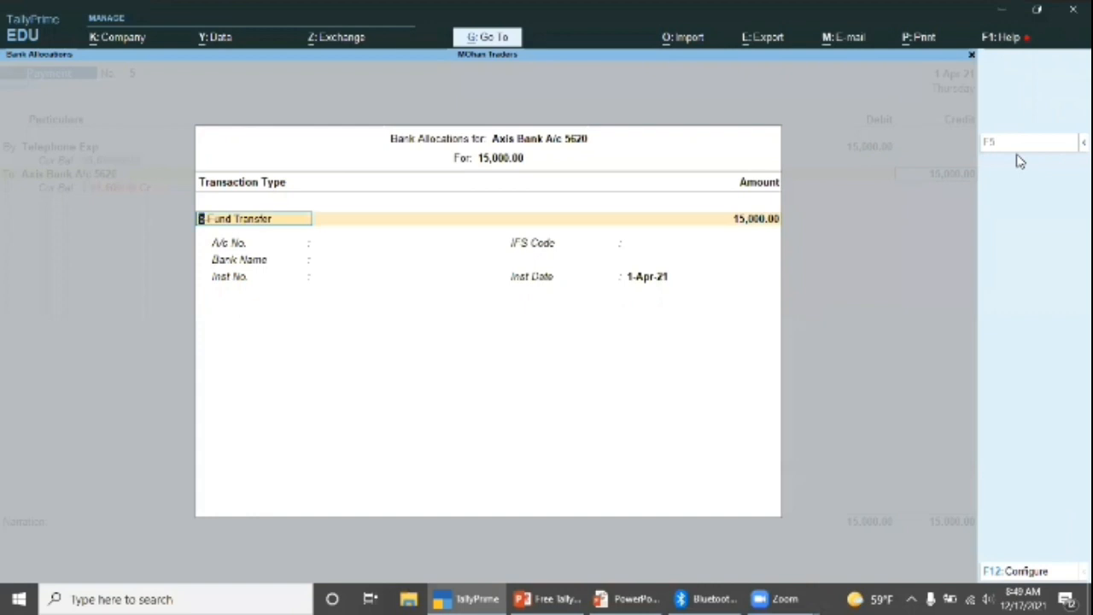
{"action": "key", "text": "BackSpace"}
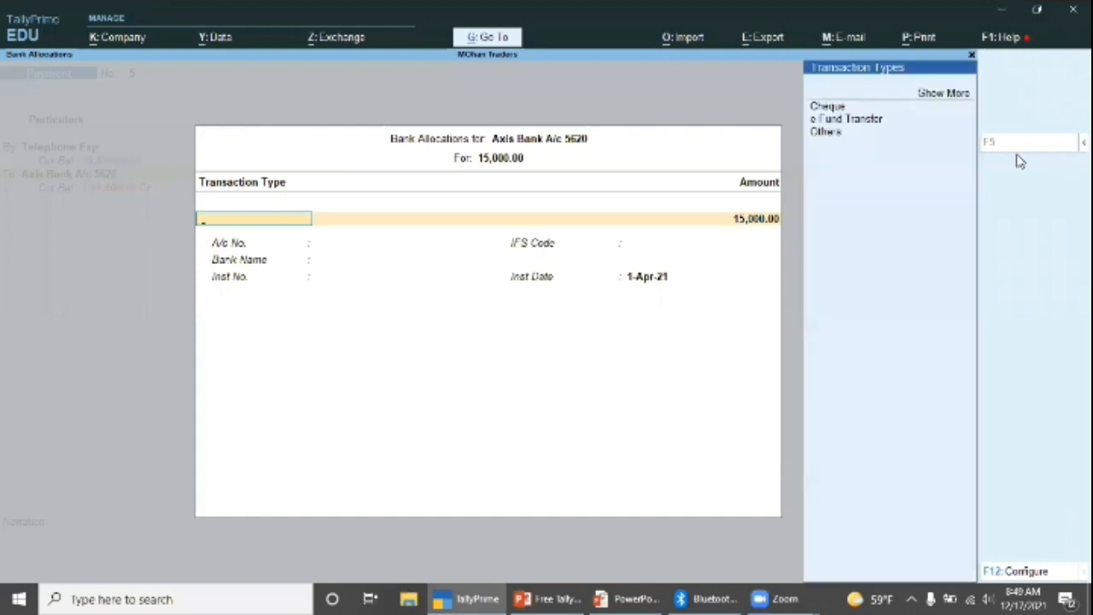
{"action": "left_click", "coordinate": [936, 95]}
{"action": "key", "text": "Down"}
{"action": "key", "text": "Down"}
{"action": "key", "text": "Down"}
{"action": "key", "text": "Down"}
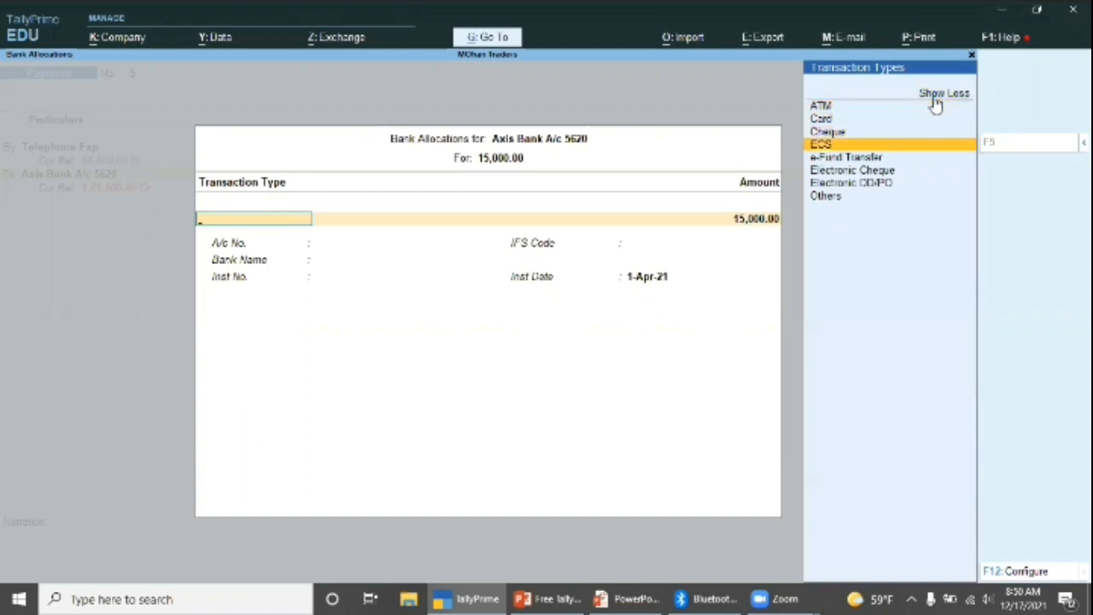
{"action": "key", "text": "Return"}
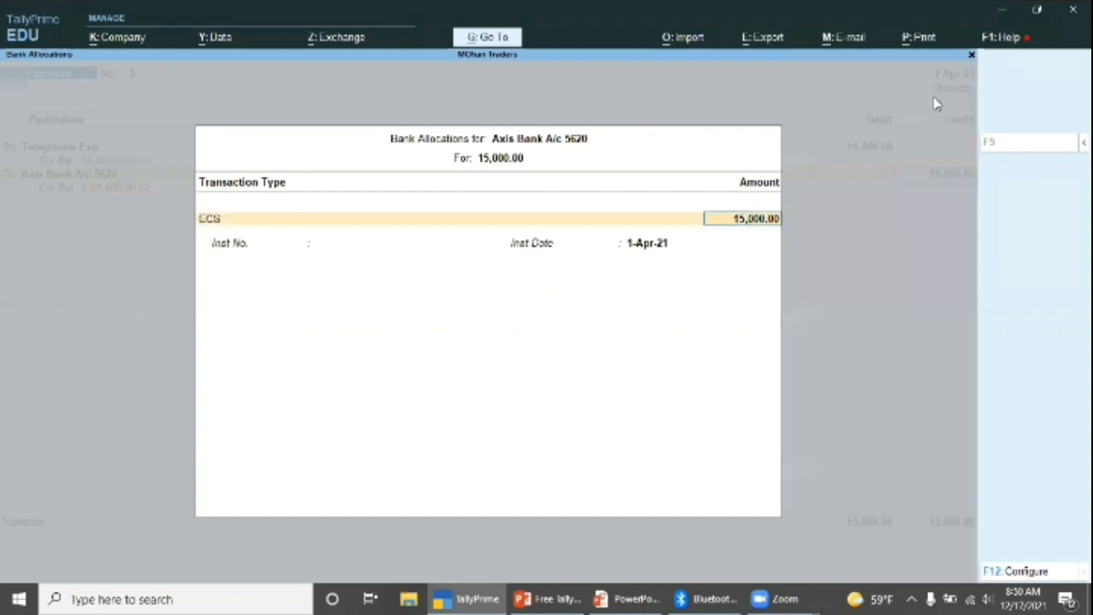
Leave the ECS instrument number and the narration blank and save the telephone expense payment voucher
{"action": "key", "text": "Return"}
{"action": "key", "text": "Return"}
{"action": "key", "text": "Return"}
{"action": "key", "text": "Return"}
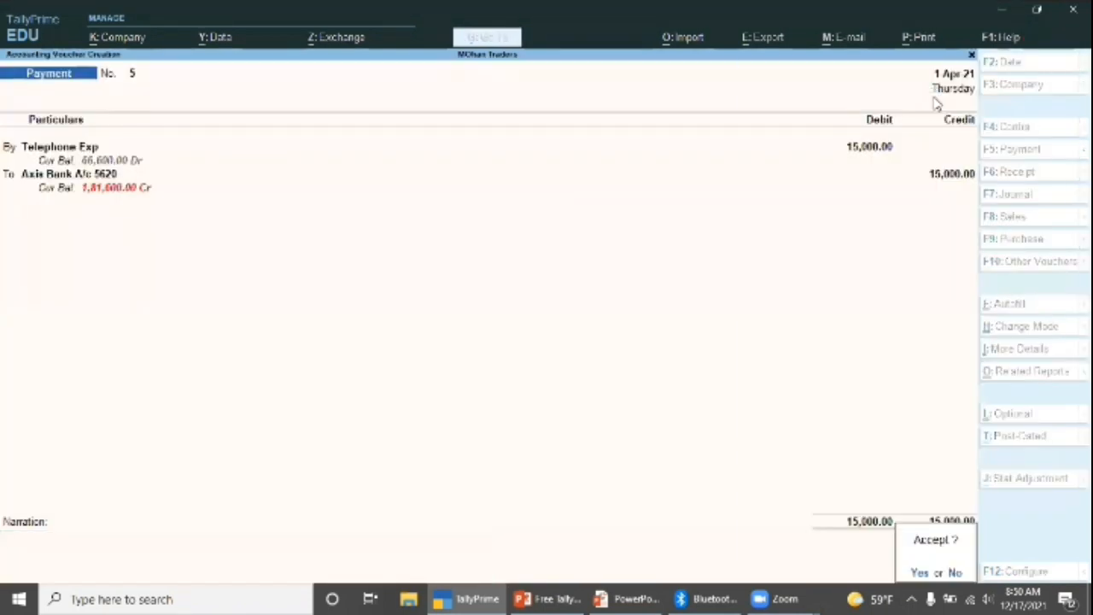
{"action": "key", "text": "Return"}
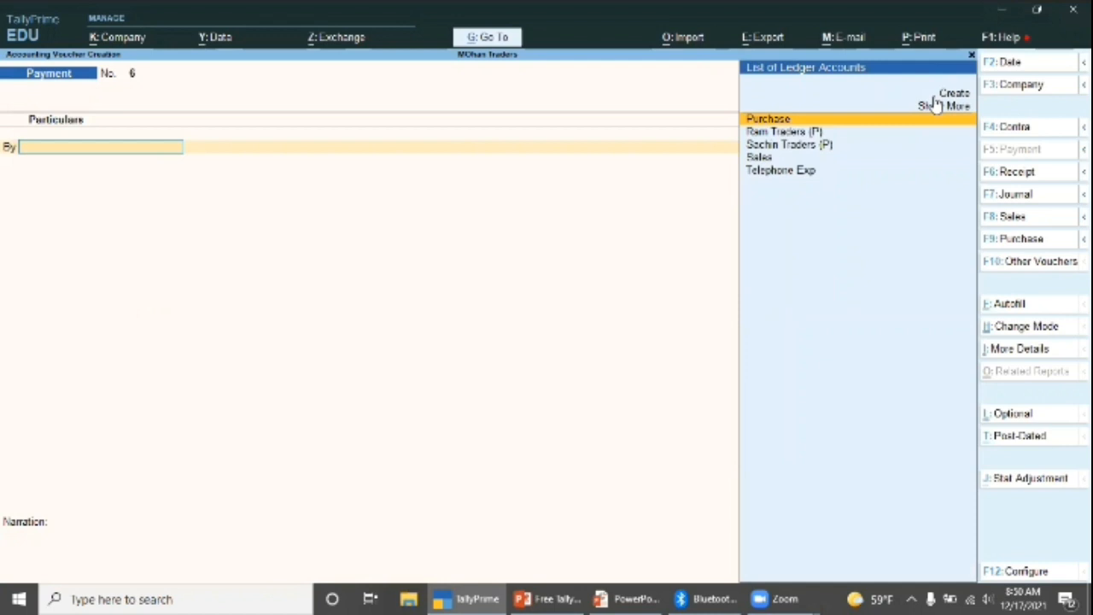
Leave voucher entry and open the Day Book to review the recorded contra and payment vouchers
{"action": "key", "text": "Escape"}
{"action": "key", "text": "Return"}
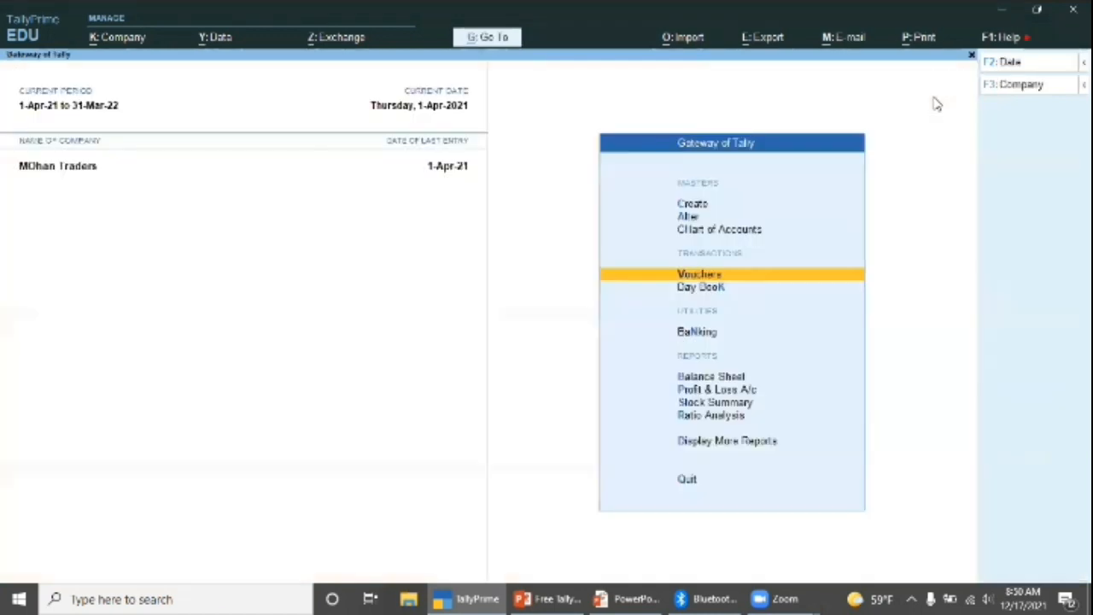
{"action": "key", "text": "Escape"}
{"action": "key", "text": "n"}
{"action": "key", "text": "Down"}
{"action": "key", "text": "Down"}
{"action": "key", "text": "Down"}
{"action": "key", "text": "Down"}
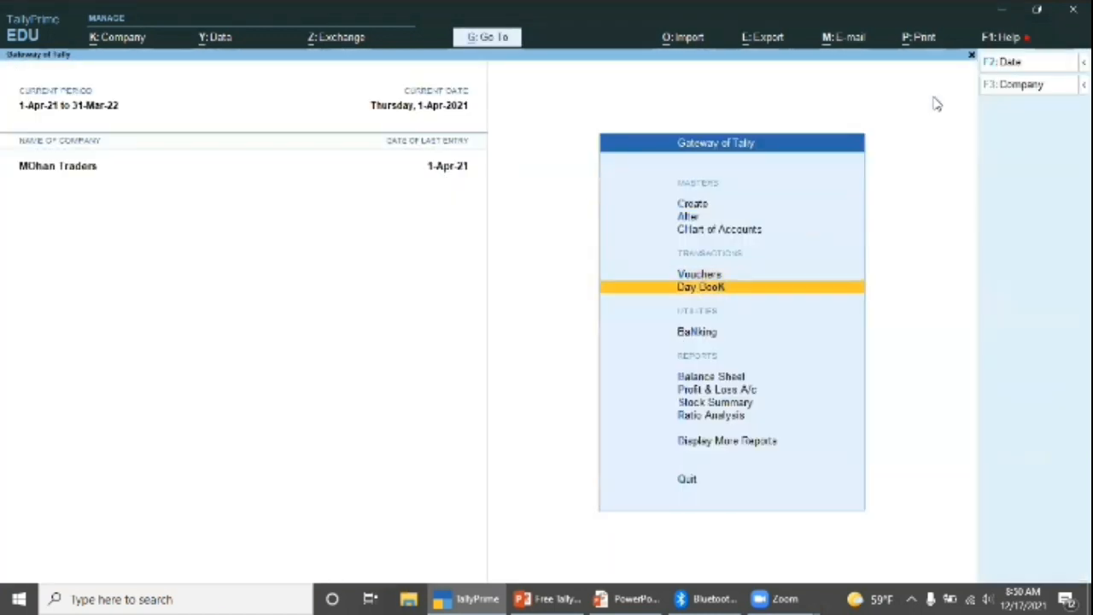
{"action": "key", "text": "Return"}
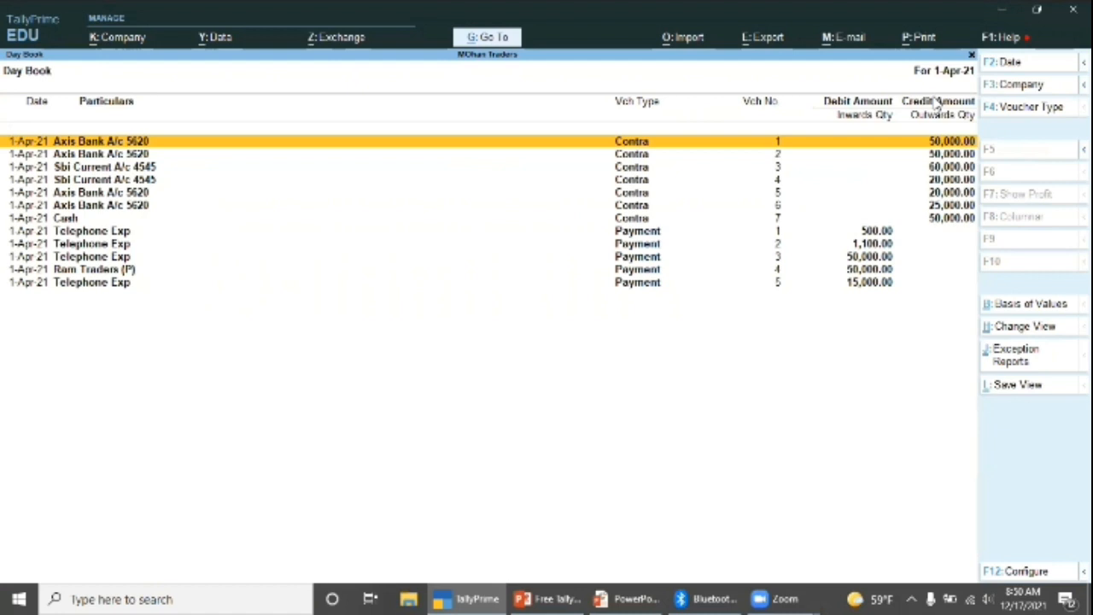
Close the Day Book and open the Bank Reconciliation statement for the Axis Bank ledger
{"action": "key", "text": "Escape"}
{"action": "key", "text": "Down"}
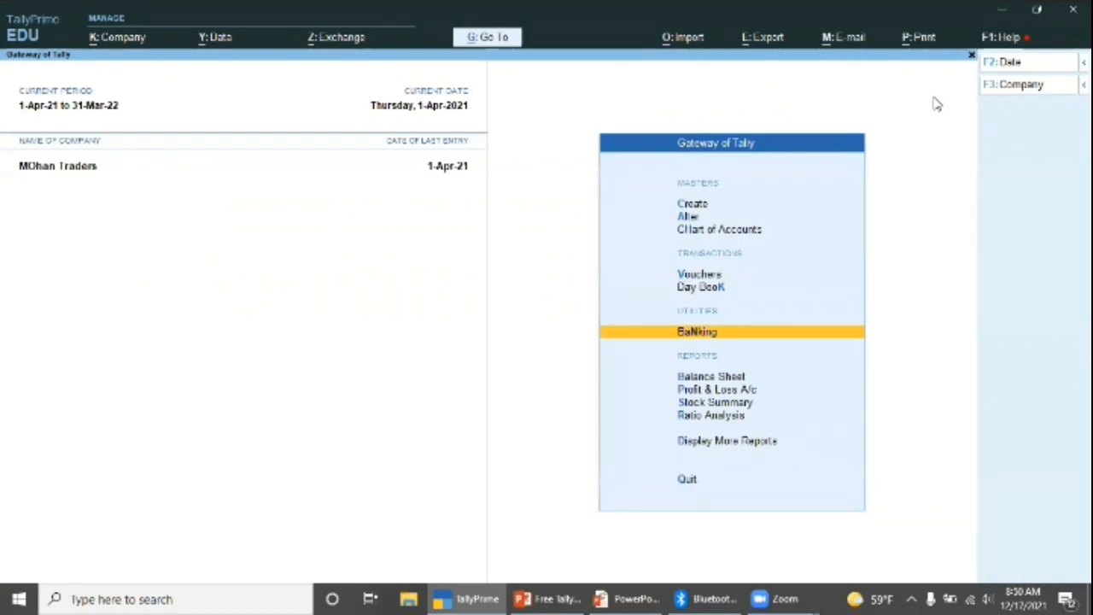
{"action": "key", "text": "Return"}
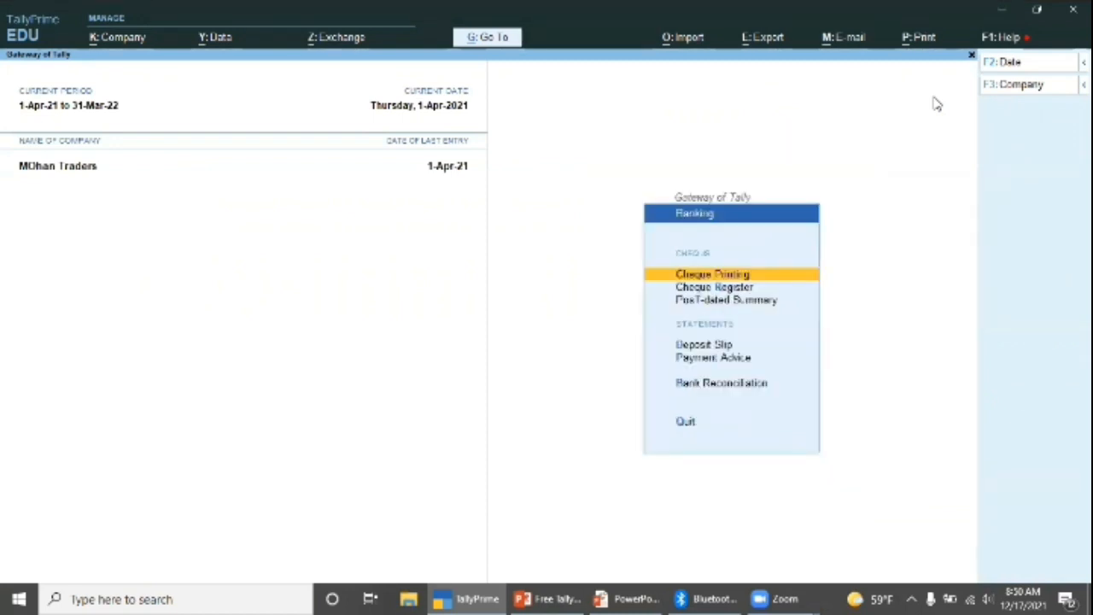
{"action": "key", "text": "Down"}
{"action": "key", "text": "Down"}
{"action": "key", "text": "Down"}
{"action": "key", "text": "Down"}
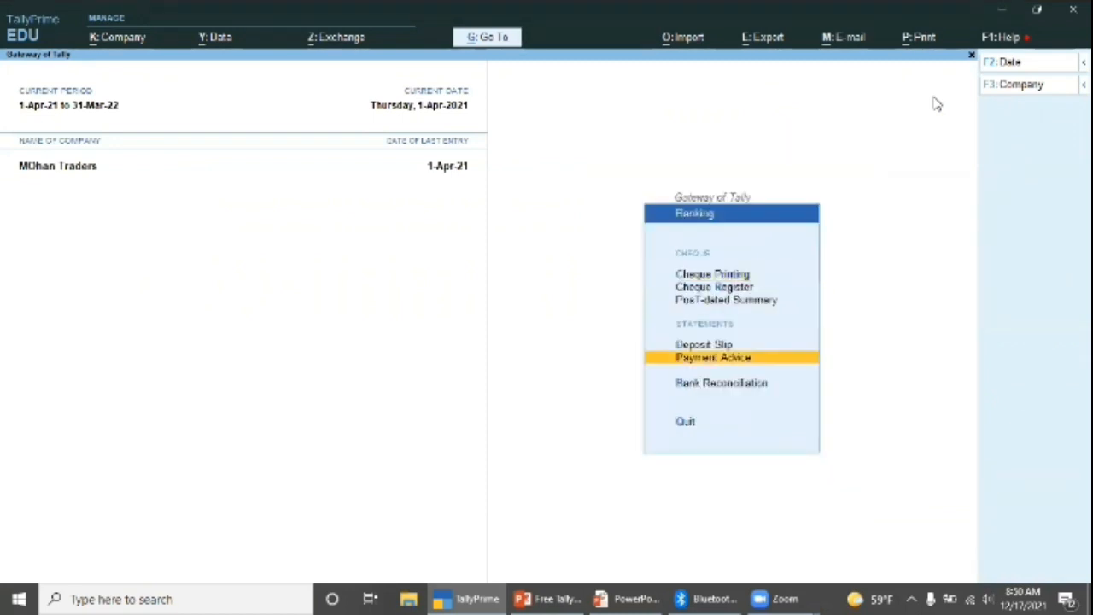
{"action": "key", "text": "Return"}
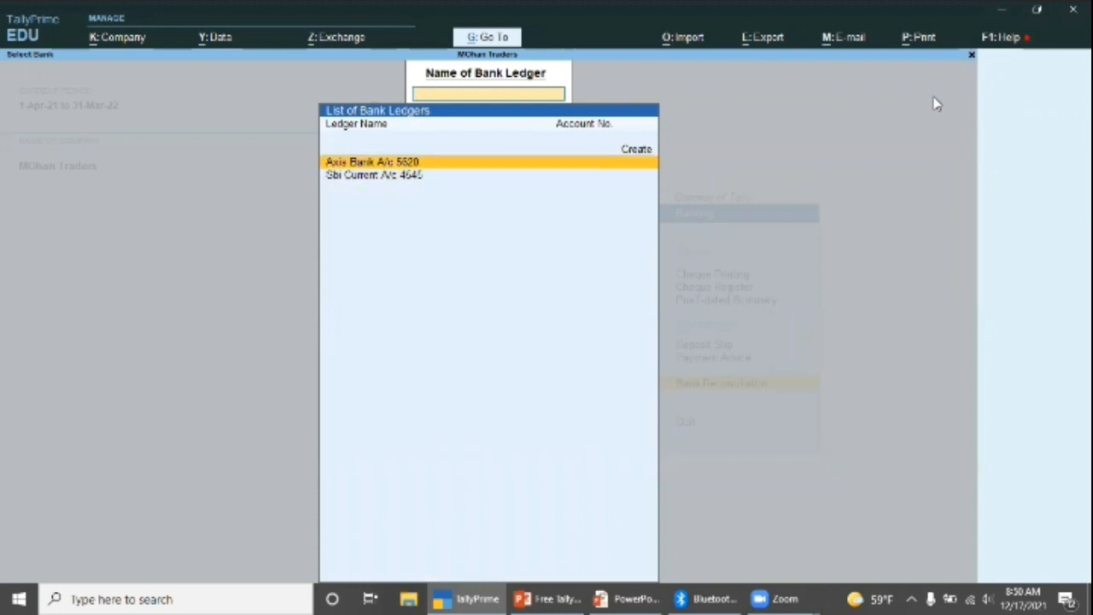
{"action": "key", "text": "Return"}
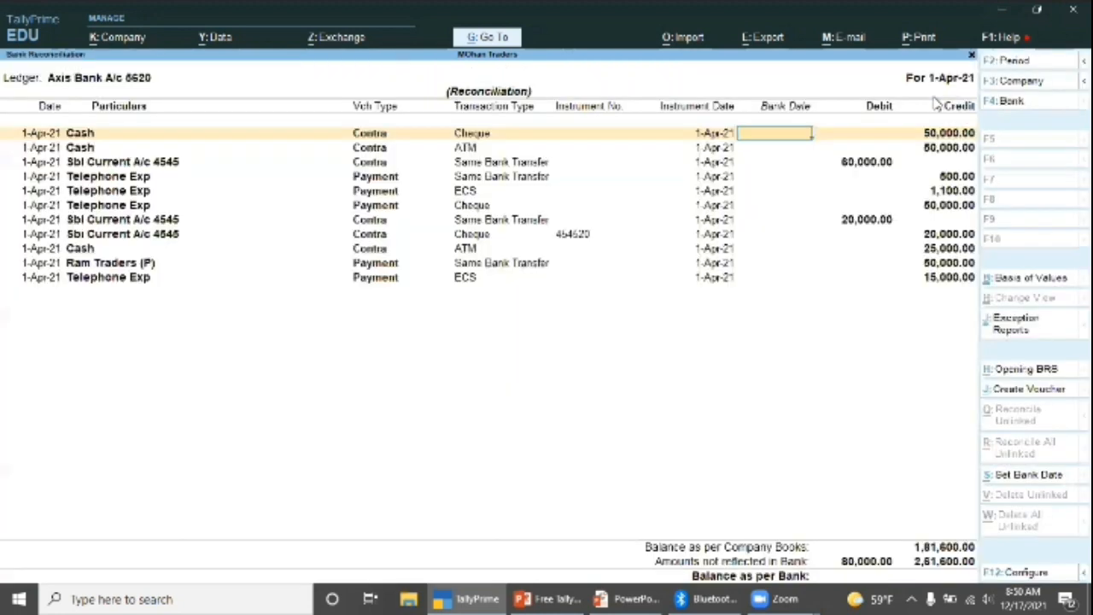